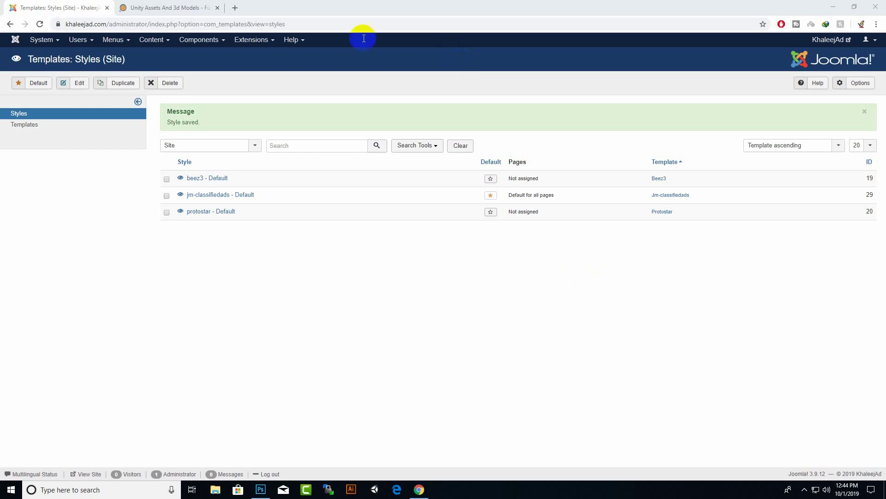
# Switch to the khaleejad.com site and open its Blog page
pyautogui.click(181, 5)
pyautogui.scroll(15, 716, 223)
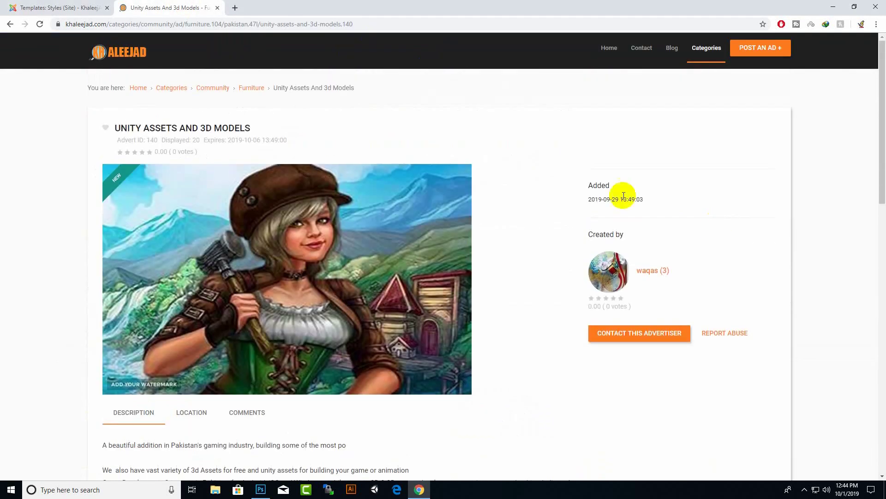
pyautogui.click(136, 55)
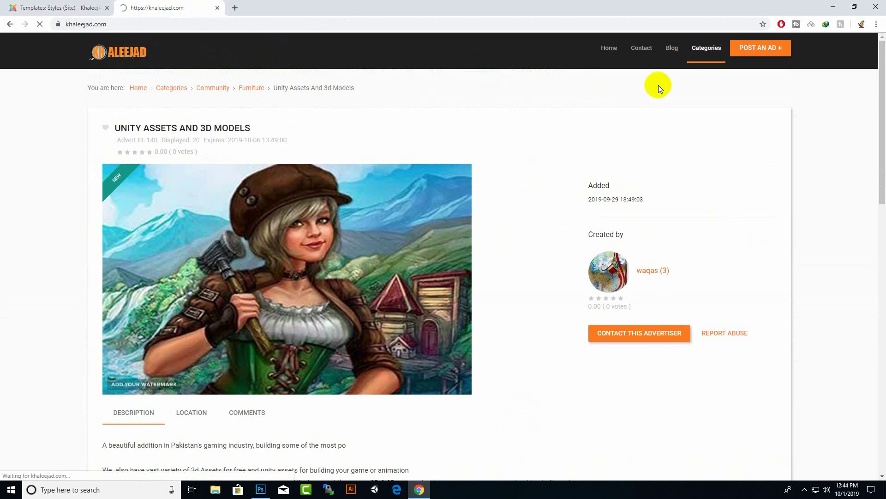
pyautogui.click(678, 54)
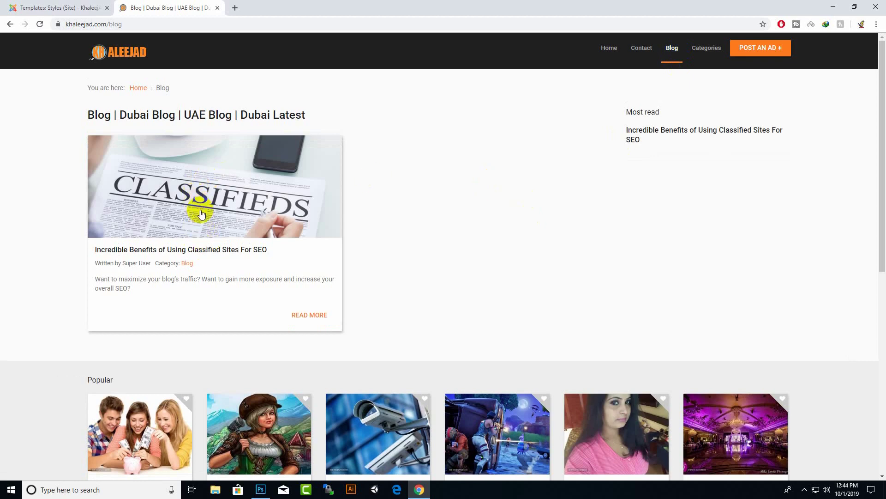
# Open the blog article "Incredible Benefits of Using Classified Sites For SEO" and read through its sections
pyautogui.click(221, 250)
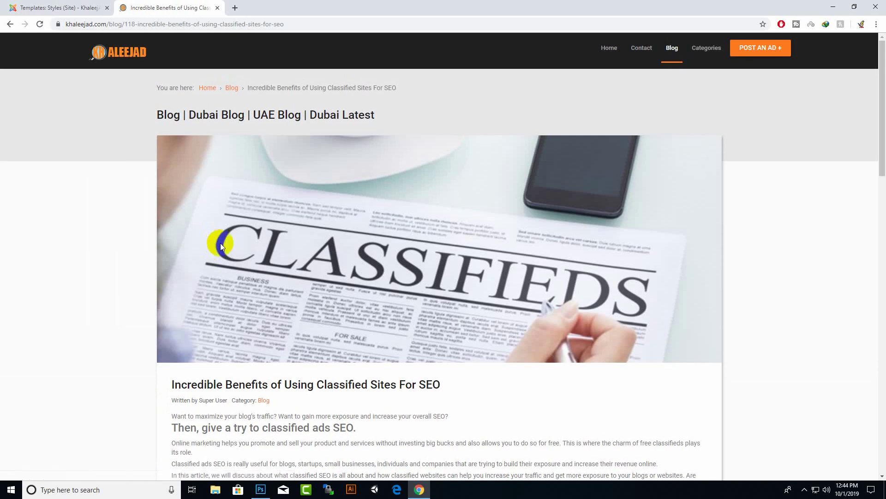
pyautogui.scroll(-5, 341, 276)
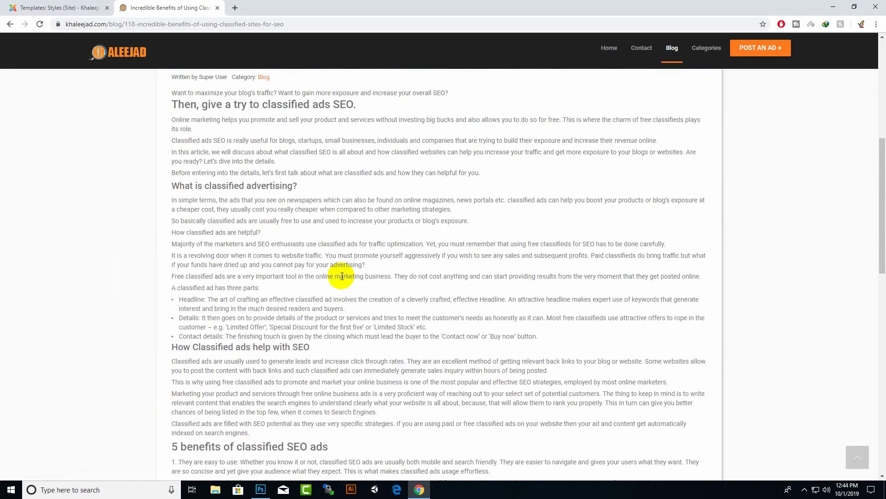
pyautogui.scroll(-6, 342, 276)
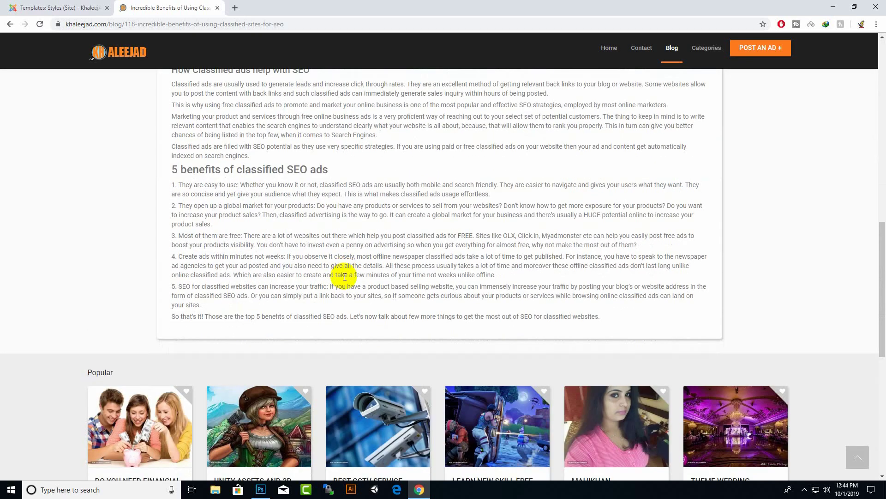
pyautogui.scroll(3, 344, 276)
pyautogui.scroll(6, 345, 276)
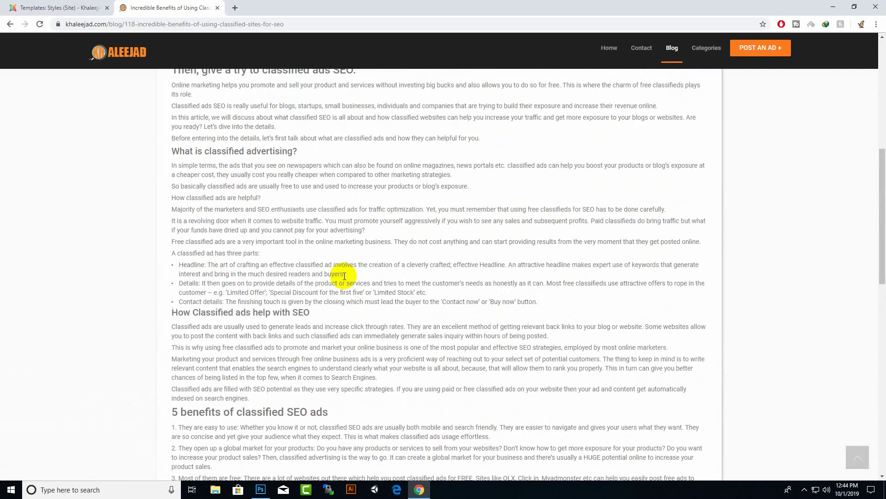
pyautogui.scroll(4, 343, 275)
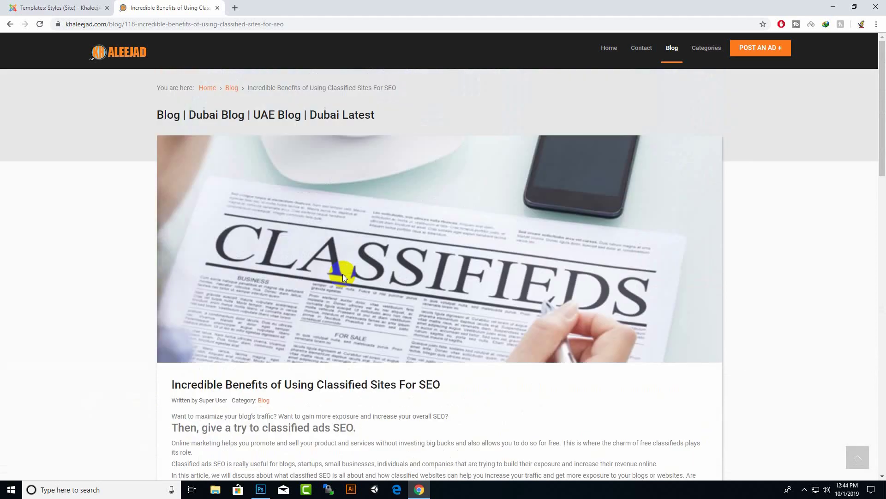
# Return to the khaleejad.com home page and open dubai.dubizzle.com in a new browser tab
pyautogui.click(610, 48)
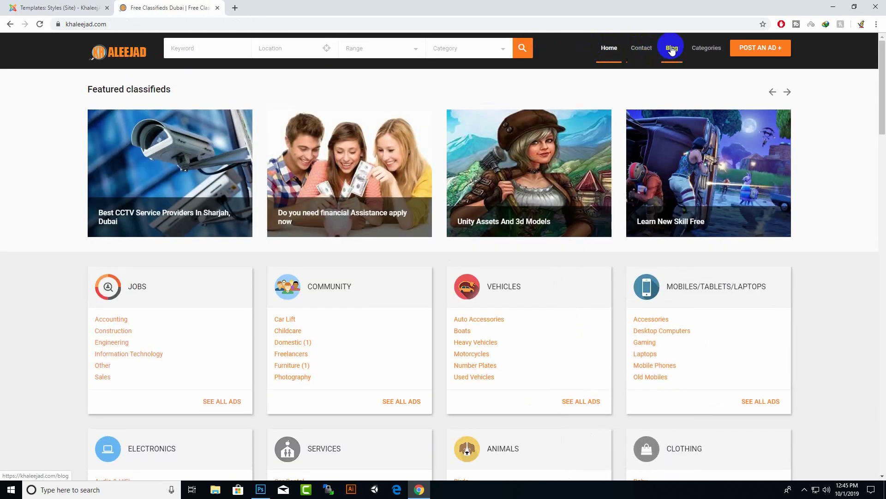
pyautogui.click(235, 8)
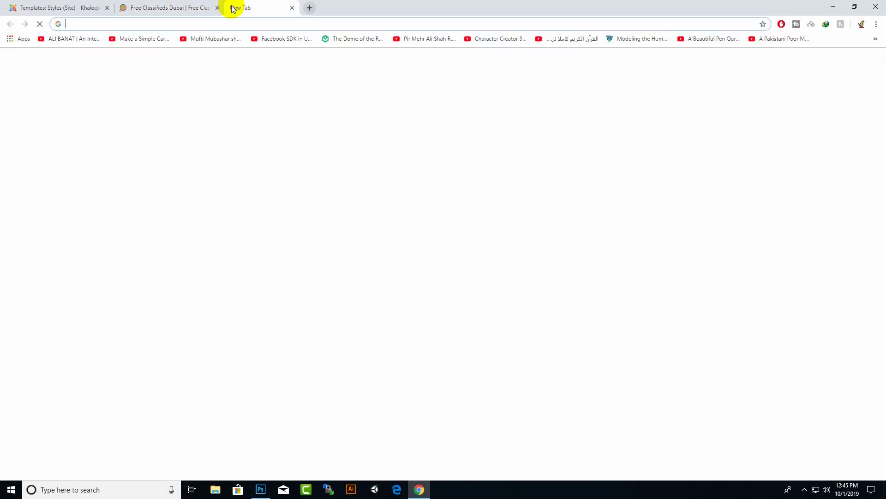
pyautogui.write('du')
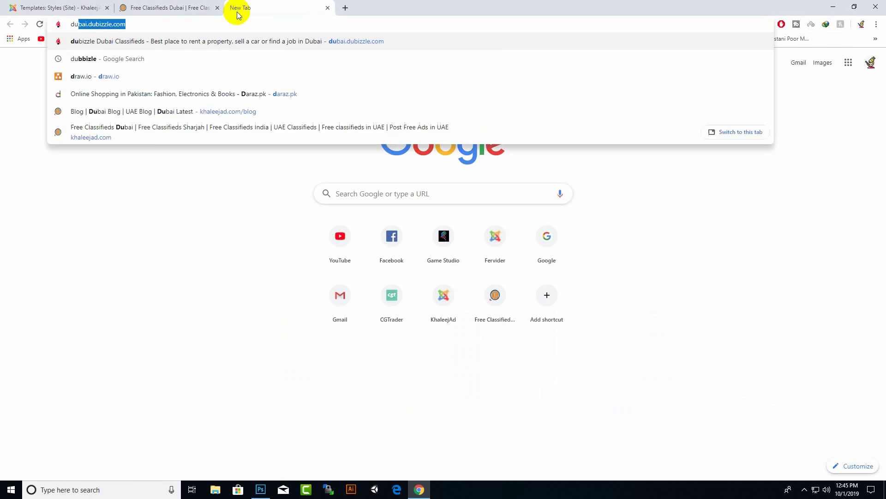
pyautogui.press('Return')
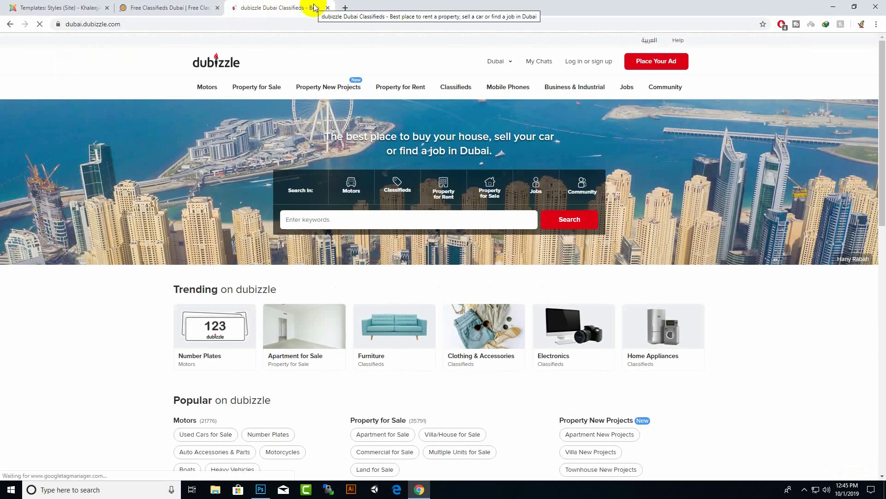
# Open the dubizzle UAE Blog from the Company links in the site's footer
pyautogui.scroll(-10, 498, 323)
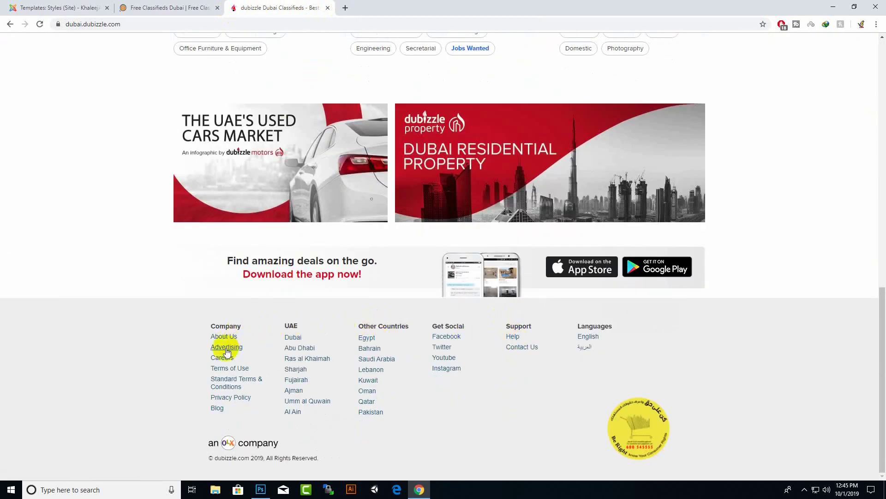
pyautogui.click(217, 407)
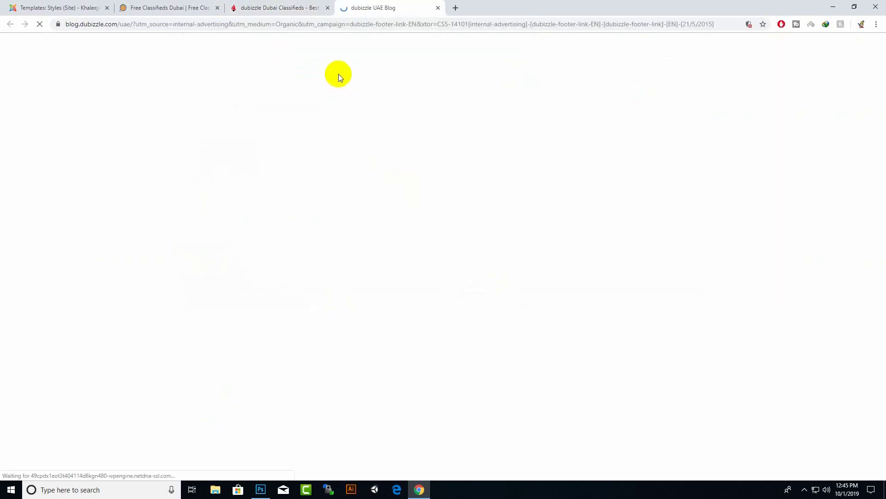
pyautogui.click(189, 145)
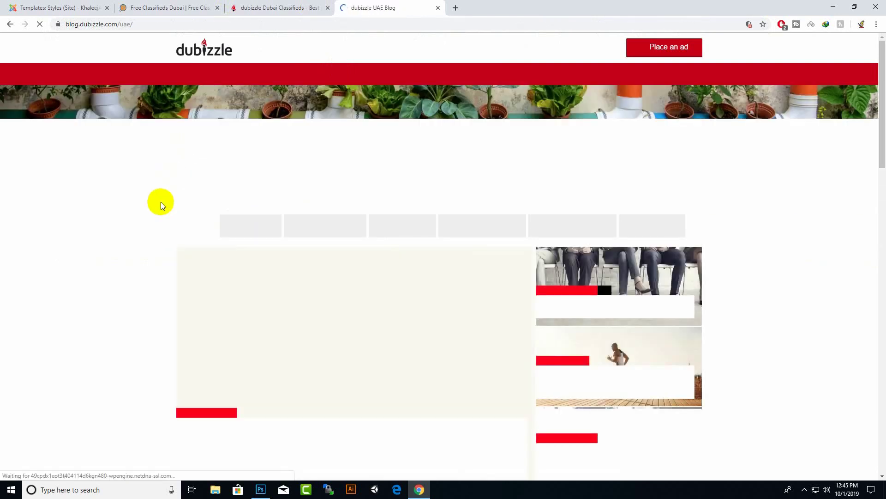
# Examine the dubizzle UAE Blog's page layout, latest articles, trending posts and videos
pyautogui.scroll(-3, 161, 202)
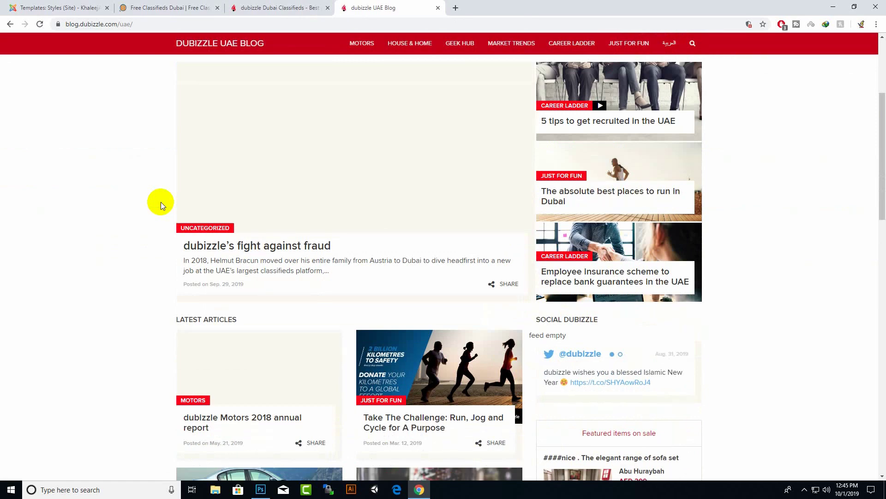
pyautogui.scroll(-7, 161, 201)
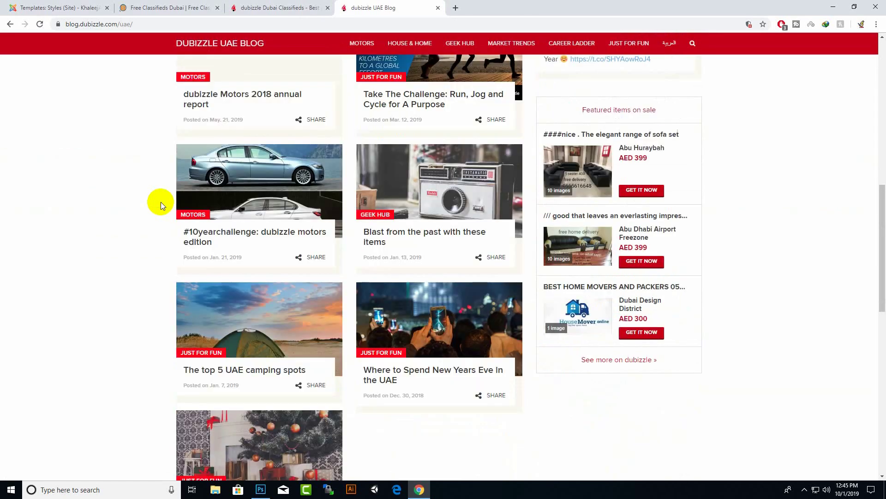
pyautogui.scroll(-1, 160, 201)
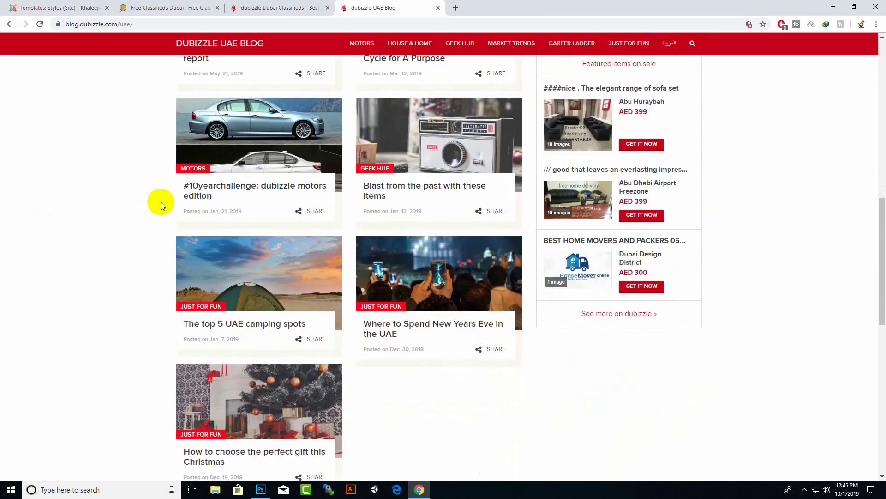
pyautogui.scroll(-6, 161, 201)
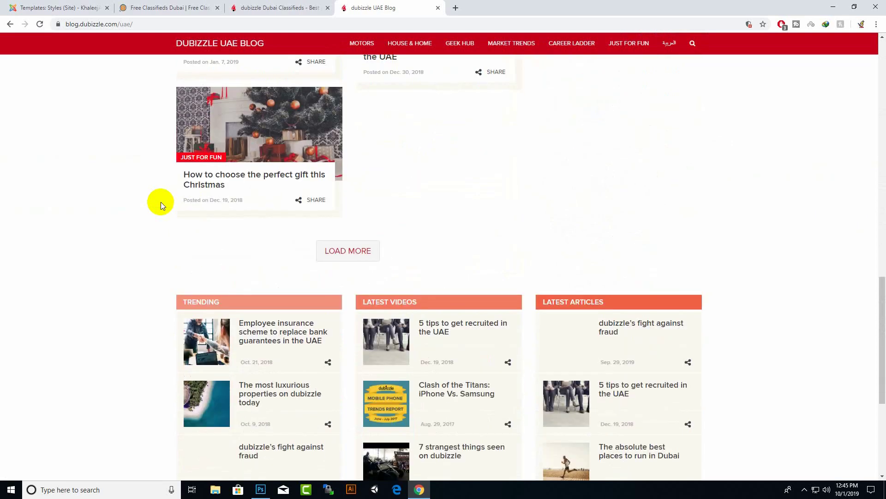
pyautogui.scroll(-5, 160, 201)
pyautogui.scroll(8, 160, 201)
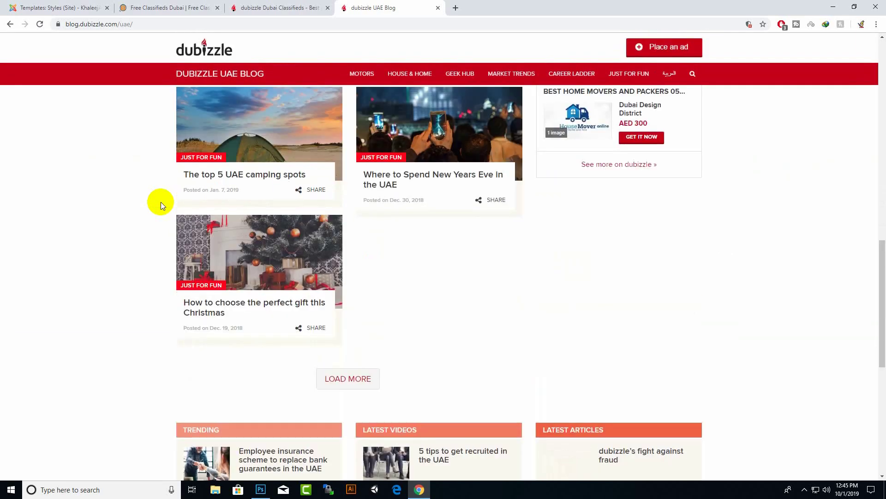
pyautogui.scroll(-8, 161, 201)
pyautogui.scroll(15, 160, 198)
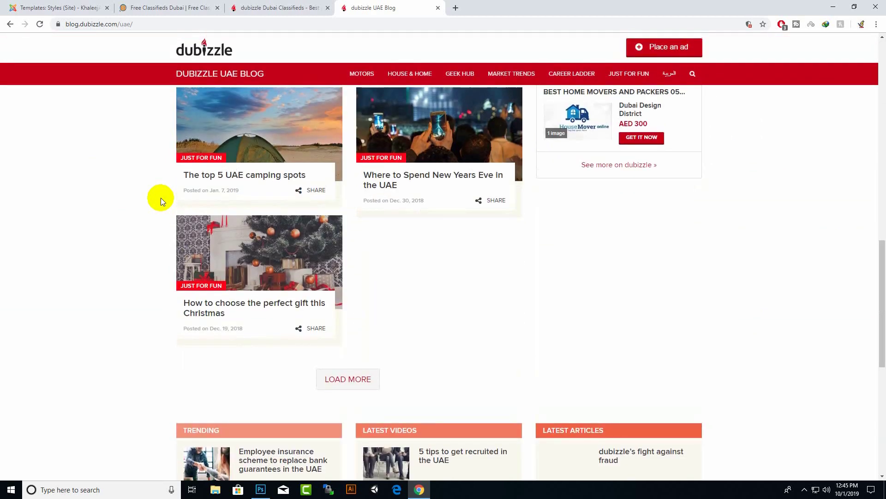
pyautogui.scroll(8, 160, 197)
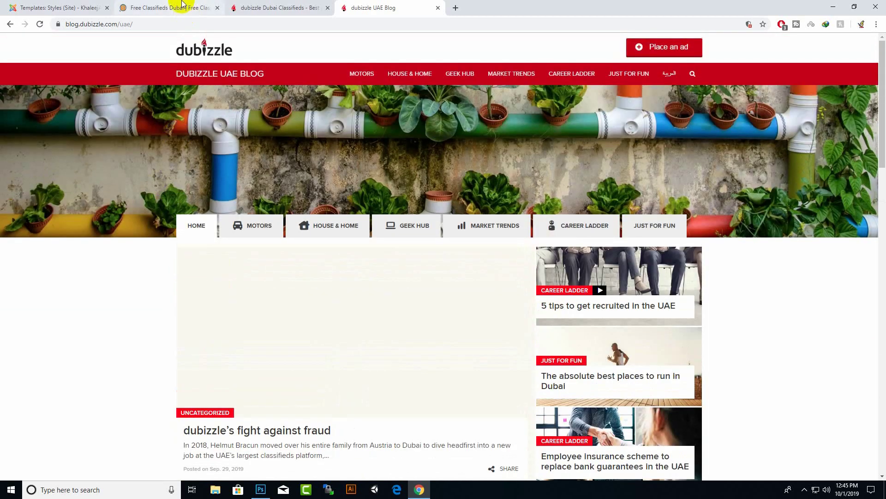
# Close the dubizzle Dubai Classifieds browser tab, keeping the dubizzle UAE Blog open
pyautogui.click(171, 7)
pyautogui.rightClick(171, 8)
pyautogui.click(65, 142)
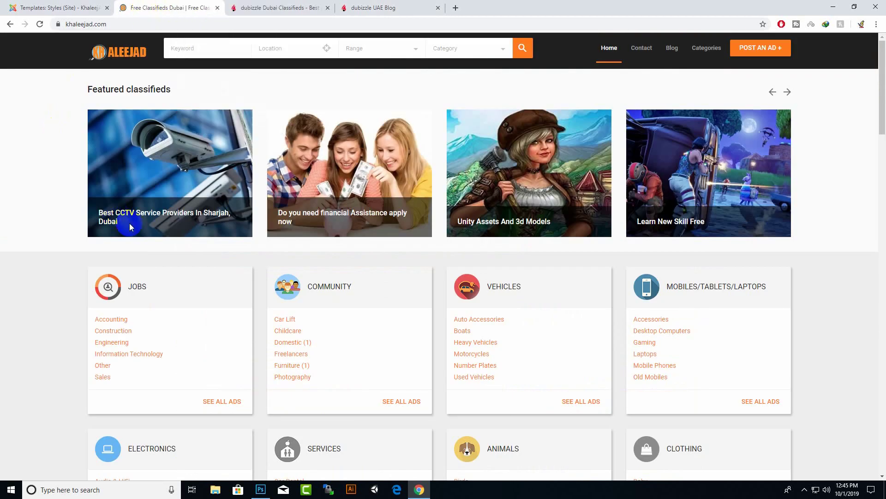
pyautogui.rightClick(179, 5)
pyautogui.click(292, 6)
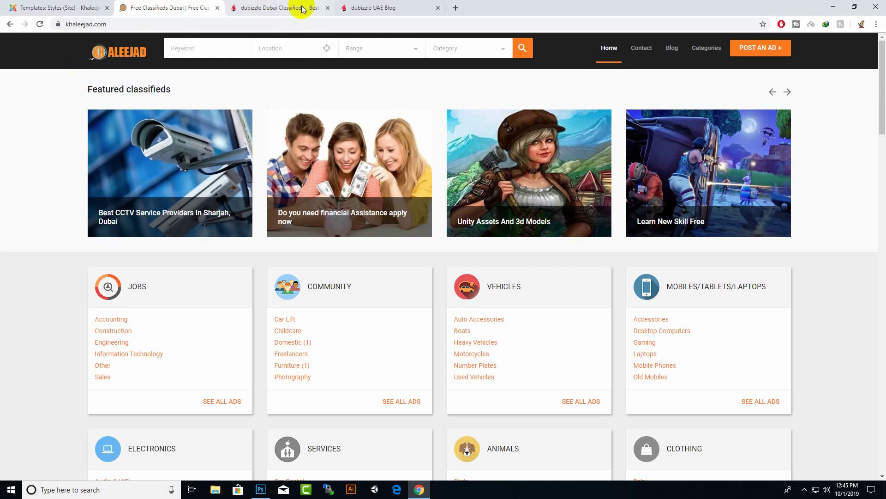
pyautogui.click(314, 9)
pyautogui.click(327, 10)
pyautogui.rightClick(361, 4)
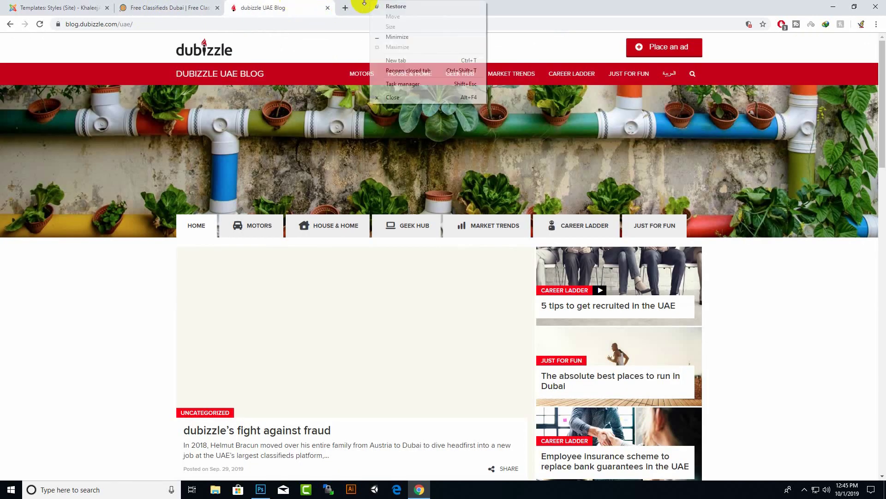
pyautogui.click(347, 5)
pyautogui.click(169, 5)
pyautogui.click(60, 7)
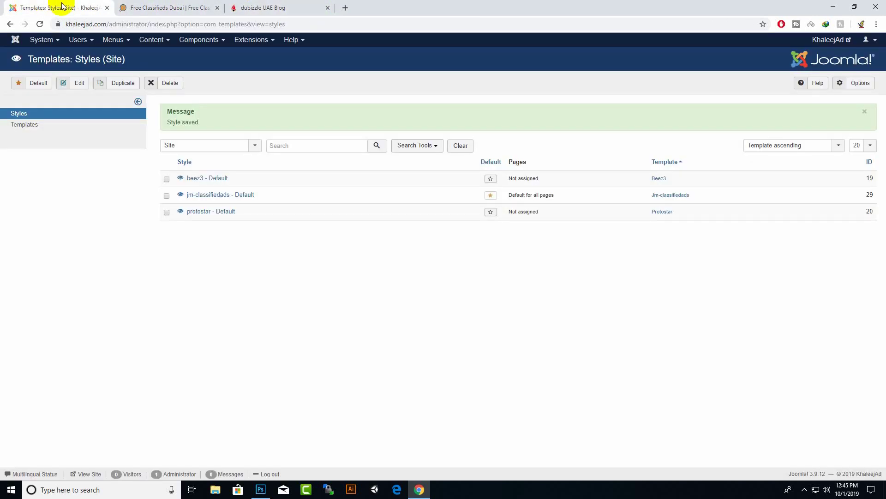
pyautogui.click(174, 5)
# Search Google for "top 10 classified sites in dubai" in the tab showing the dubizzle UAE Blog
pyautogui.click(297, 4)
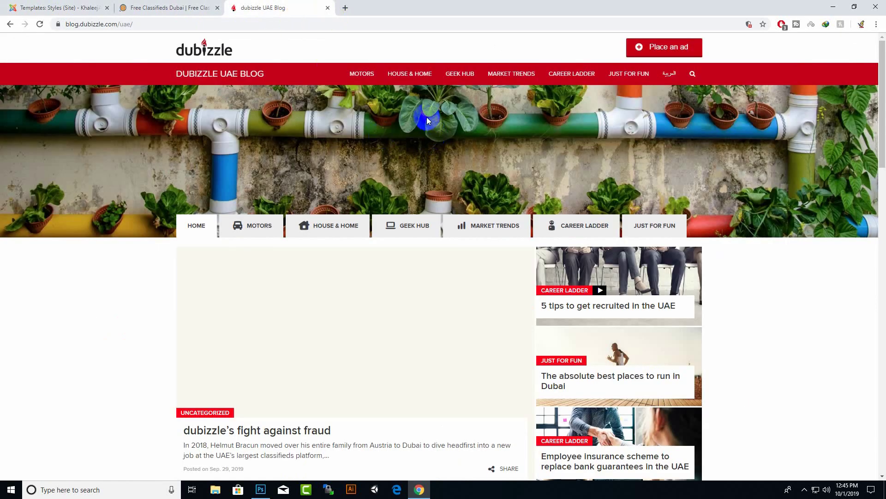
pyautogui.click(235, 22)
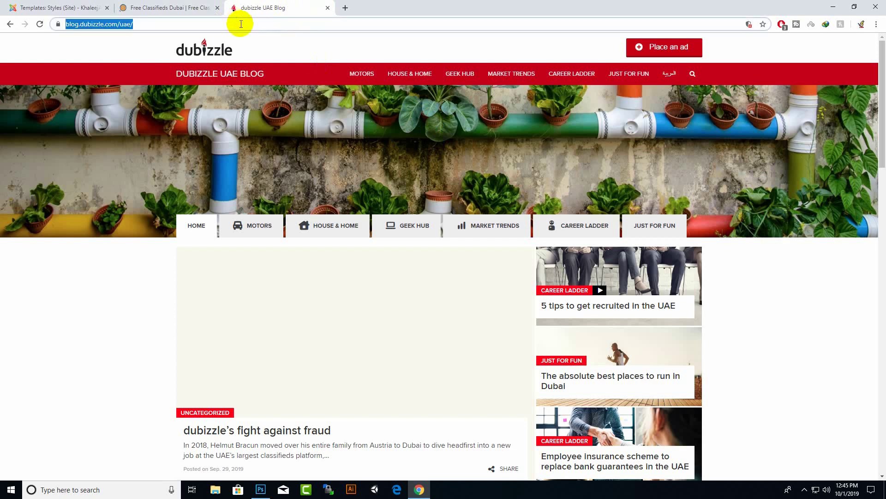
pyautogui.write('top ')
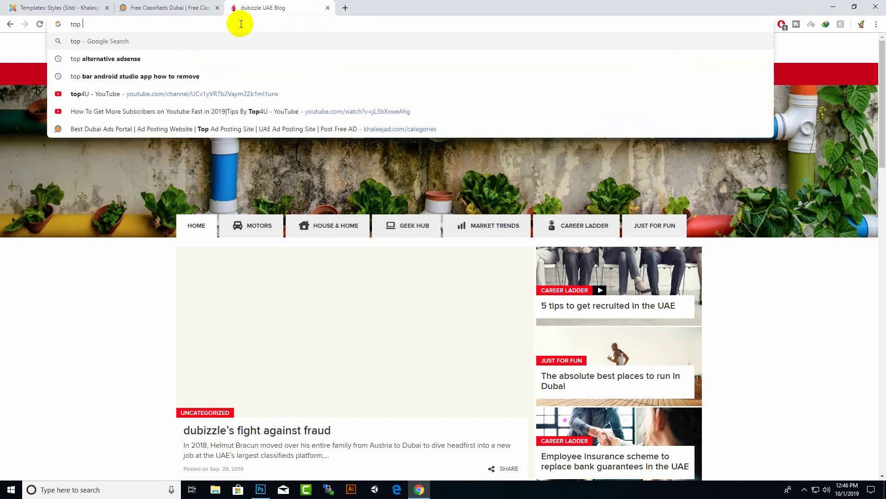
pyautogui.write('10 classified sites i')
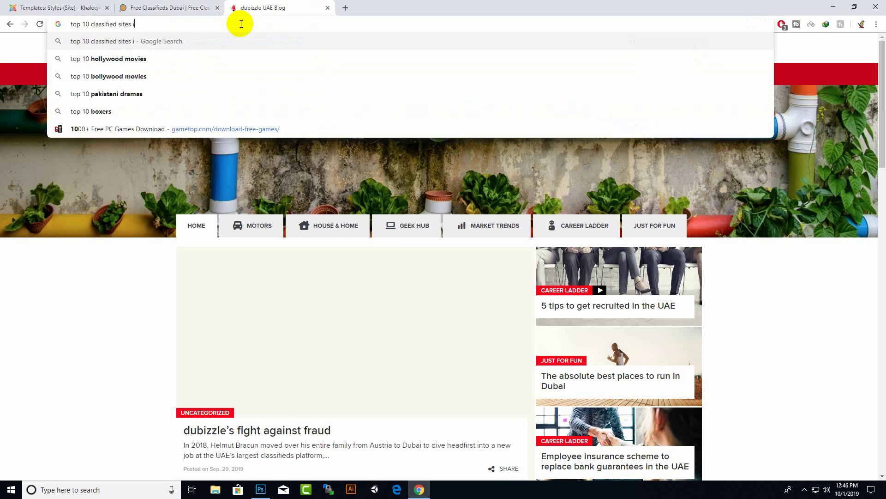
pyautogui.write('n dubai')
pyautogui.press('Return')
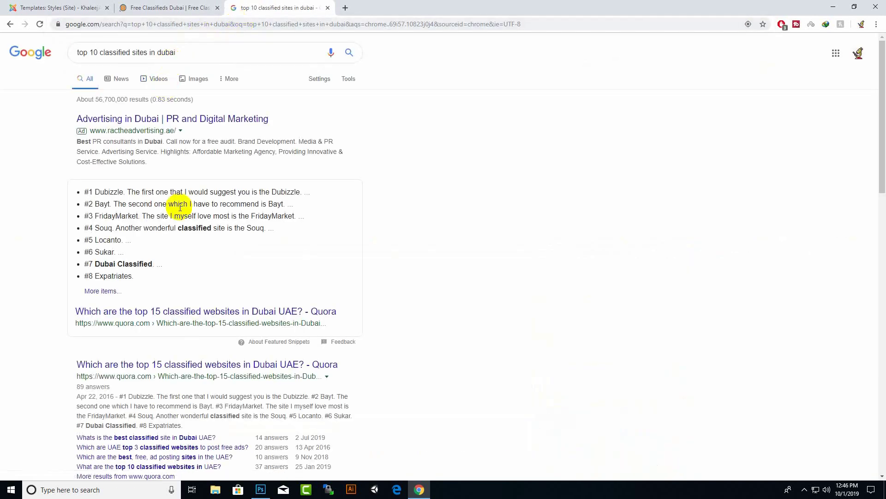
# Open the Quora result "Which are the top 15 classified websites in Dubai UAE?" in a new tab and switch to it
pyautogui.scroll(-4, 182, 201)
pyautogui.rightClick(144, 180)
pyautogui.click(159, 187)
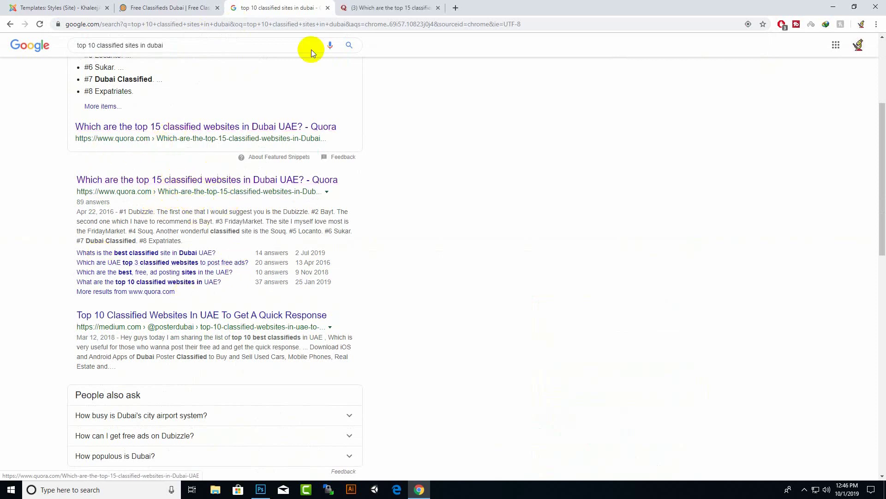
pyautogui.click(376, 7)
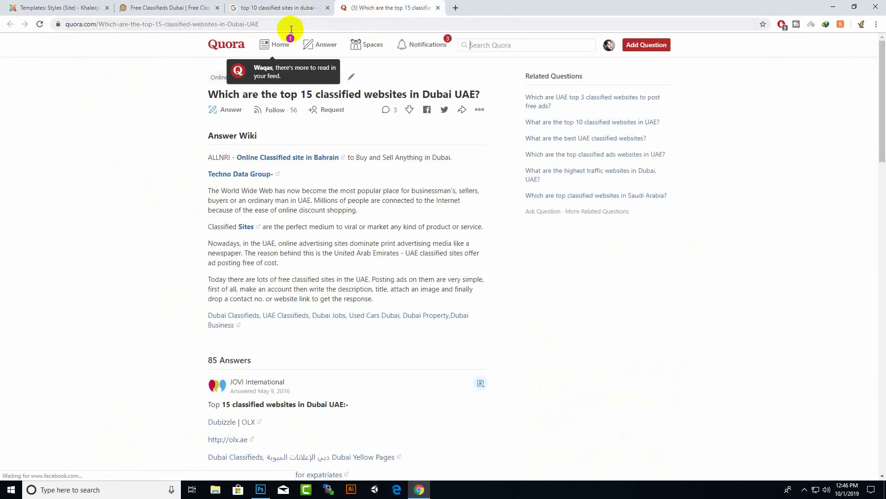
# Expand the first Quora answer and read its full list of classified websites in Dubai
pyautogui.scroll(-7, 352, 221)
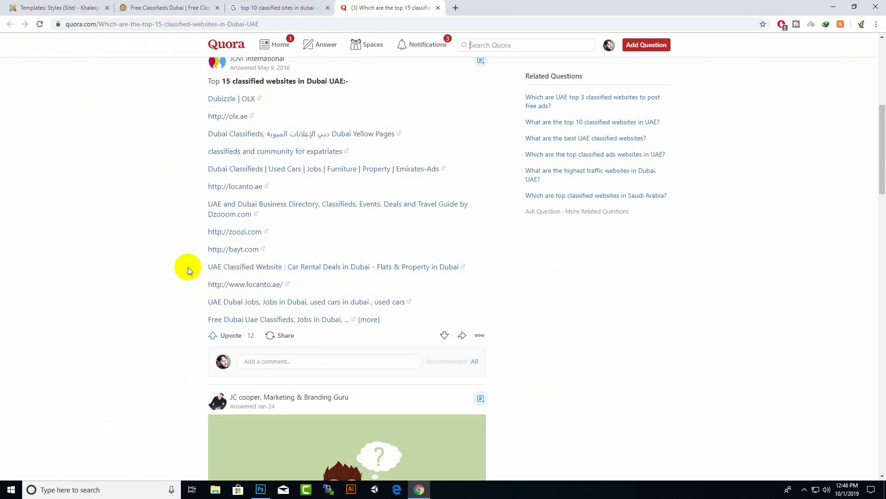
pyautogui.click(370, 319)
pyautogui.scroll(-1, 304, 368)
pyautogui.scroll(-1, 263, 291)
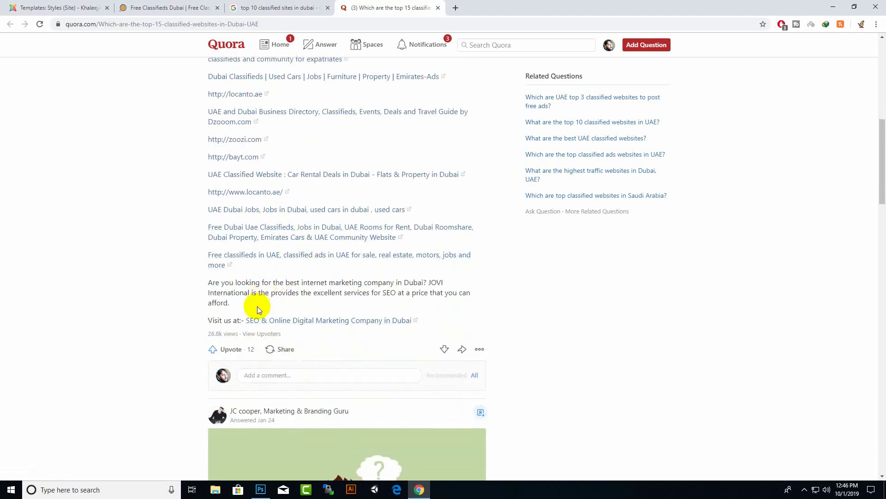
# Copy the first Quora answer's full text, from the "Top 15 classified websites in Dubai UAE" heading through the closing marketing company paragraph
pyautogui.moveTo(257, 306); pyautogui.dragTo(196, 230)
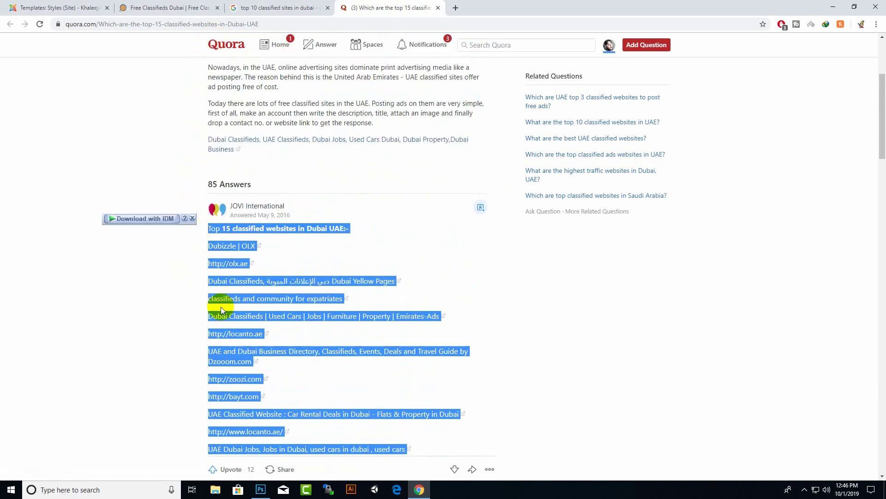
pyautogui.rightClick(296, 230)
pyautogui.click(307, 236)
pyautogui.scroll(3, 279, 329)
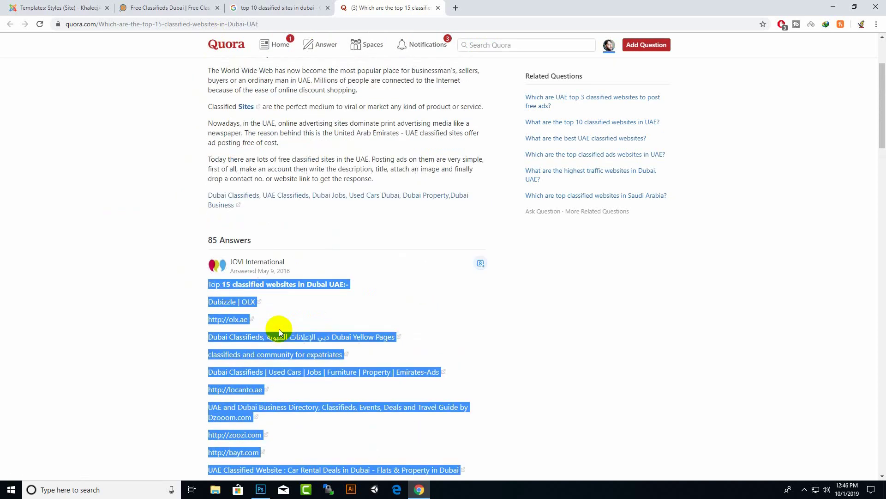
# Return to the Joomla administrator of khaleejad.com and start a new article
pyautogui.click(245, 7)
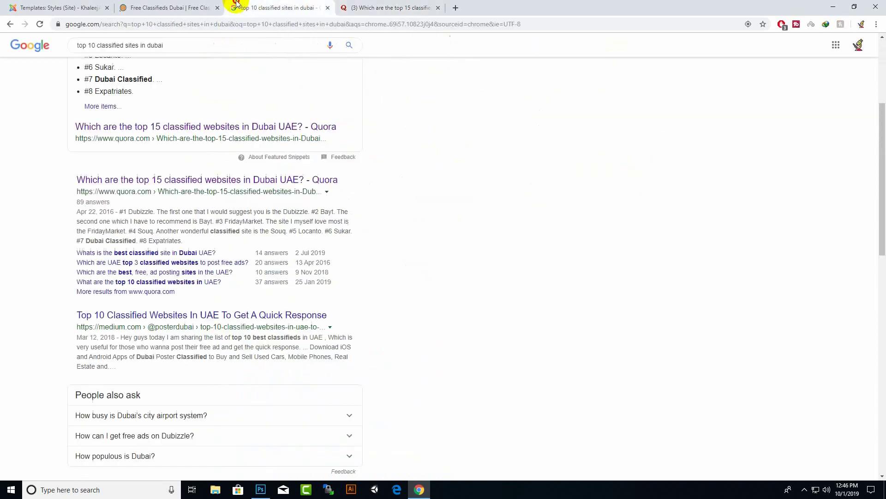
pyautogui.click(145, 8)
pyautogui.click(71, 9)
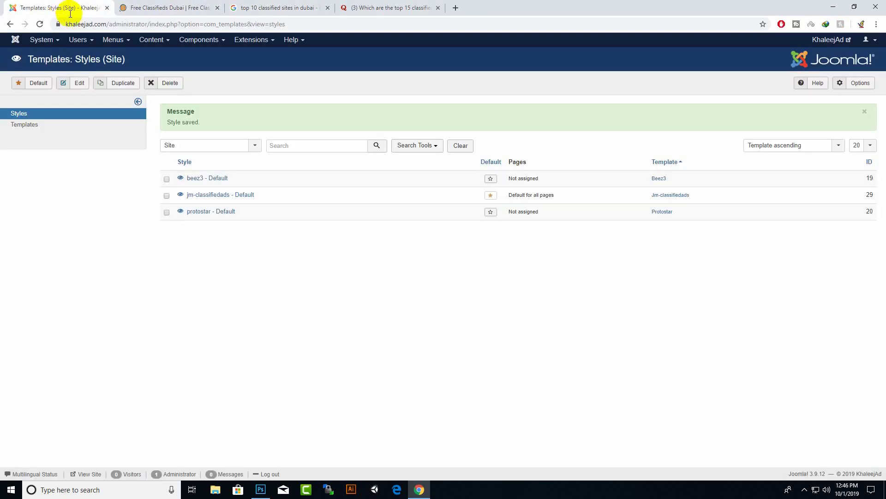
pyautogui.click(151, 40)
pyautogui.moveTo(152, 56)
pyautogui.click(228, 56)
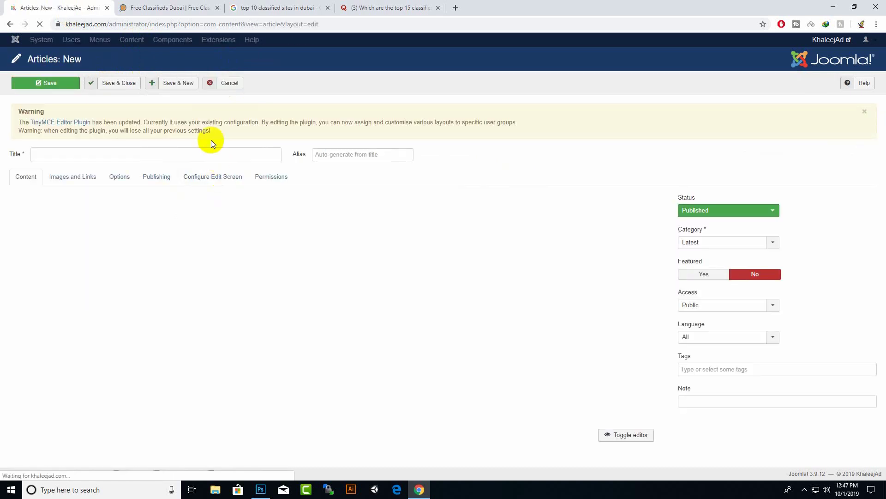
# Paste the copied list of classified websites into the new article's body
pyautogui.rightClick(165, 254)
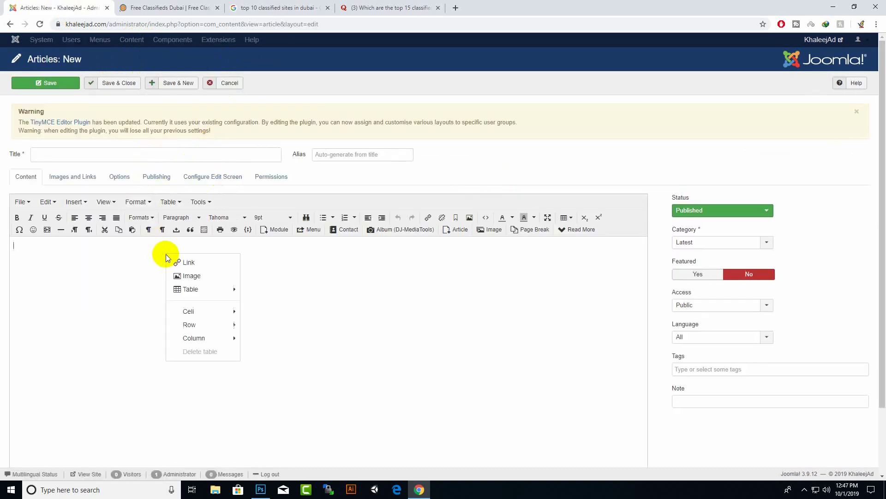
pyautogui.click(113, 270)
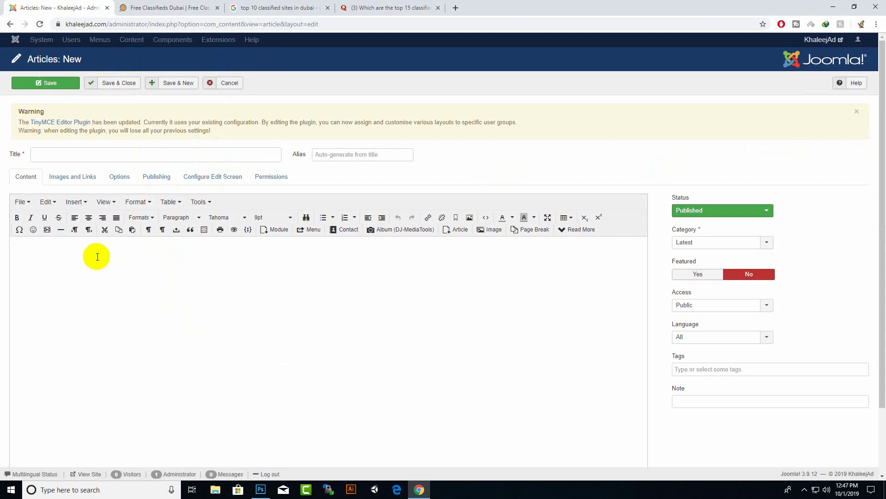
pyautogui.hotkey('ctrl', 'v')
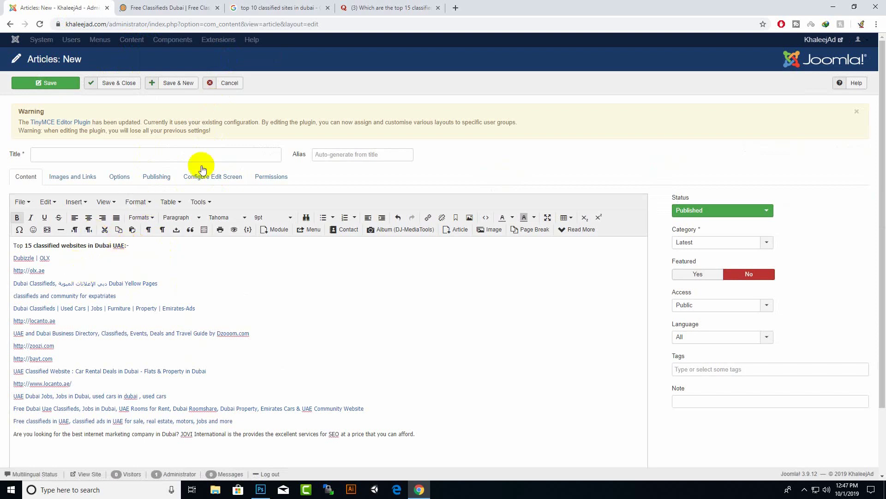
# Clear the formatting of the article's entire body text
pyautogui.hotkey('ctrl', 'a')
pyautogui.click(133, 204)
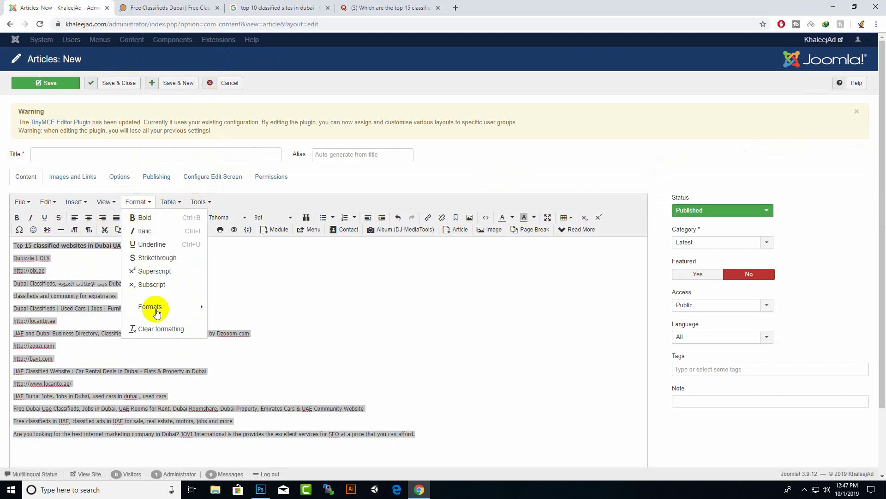
pyautogui.click(158, 328)
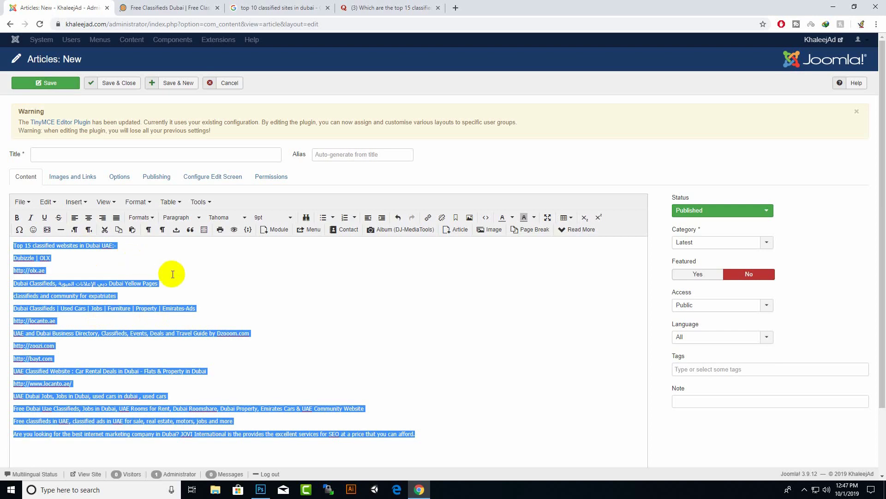
pyautogui.click(144, 259)
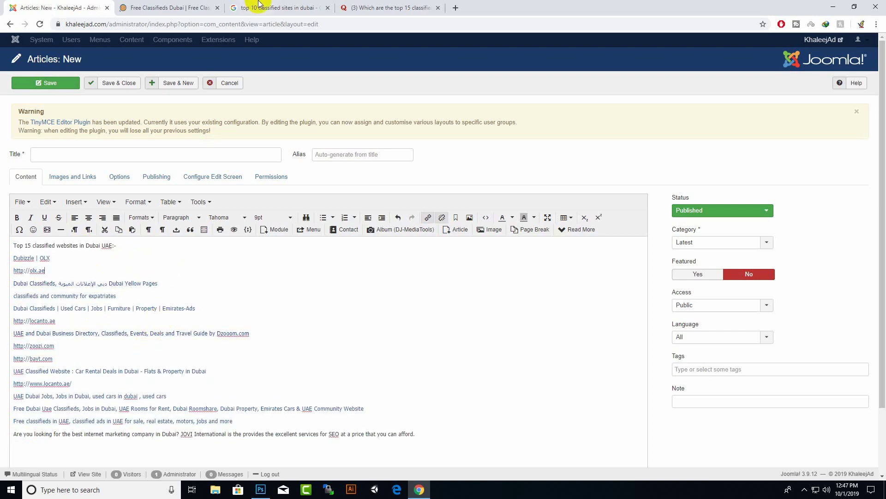
# Copy the heading "Top 15 classified websites in Dubai UAE" from the first Quora answer
pyautogui.click(369, 8)
pyautogui.scroll(1, 255, 164)
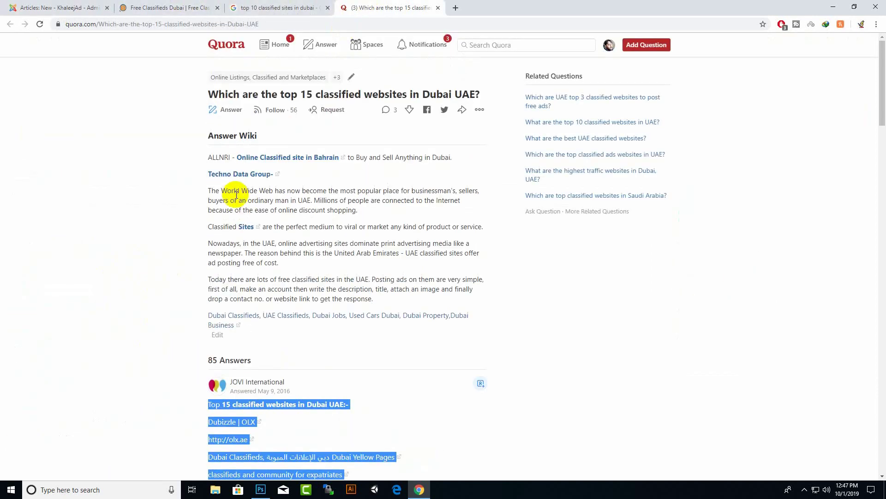
pyautogui.click(287, 405)
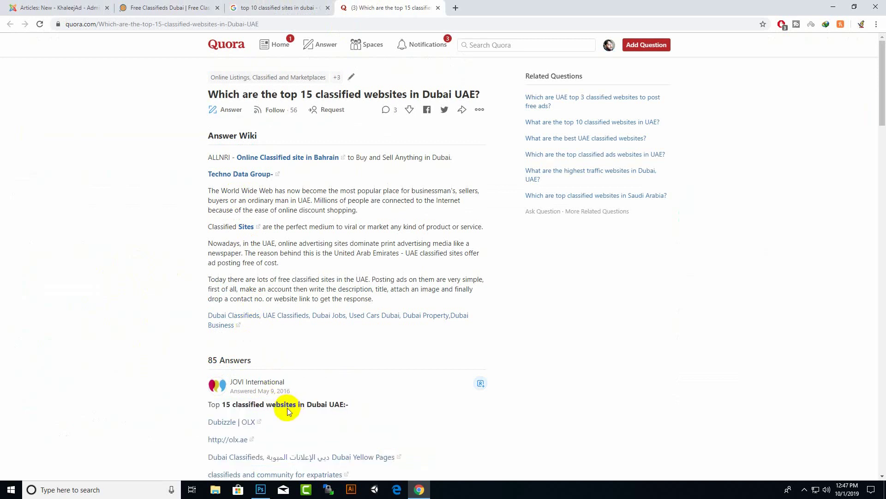
pyautogui.moveTo(208, 405); pyautogui.dragTo(334, 405)
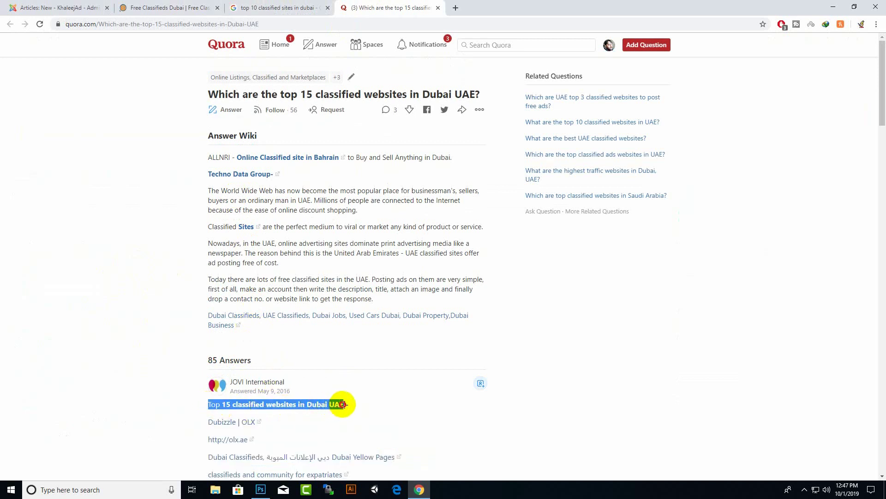
pyautogui.rightClick(341, 405)
pyautogui.click(377, 334)
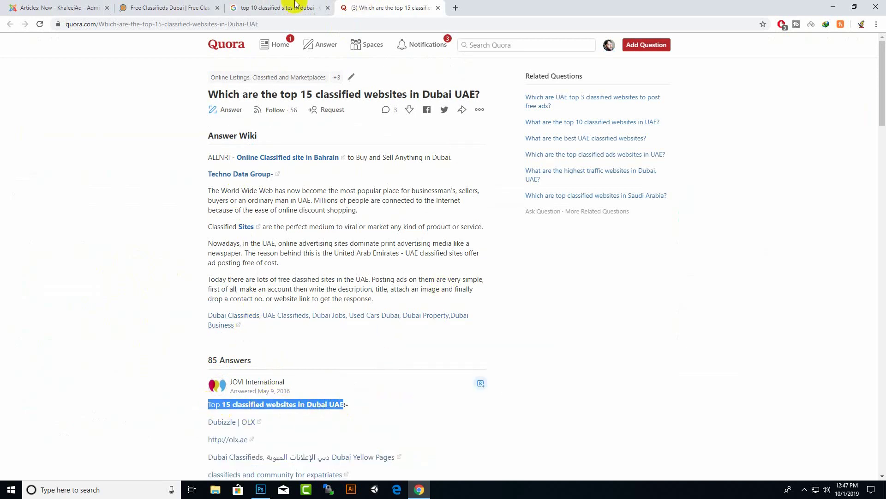
# Paste the copied heading as the Joomla article's title and edit it to "Top 10 free classified websites in Dubai UAE"
pyautogui.click(177, 5)
pyautogui.click(68, 8)
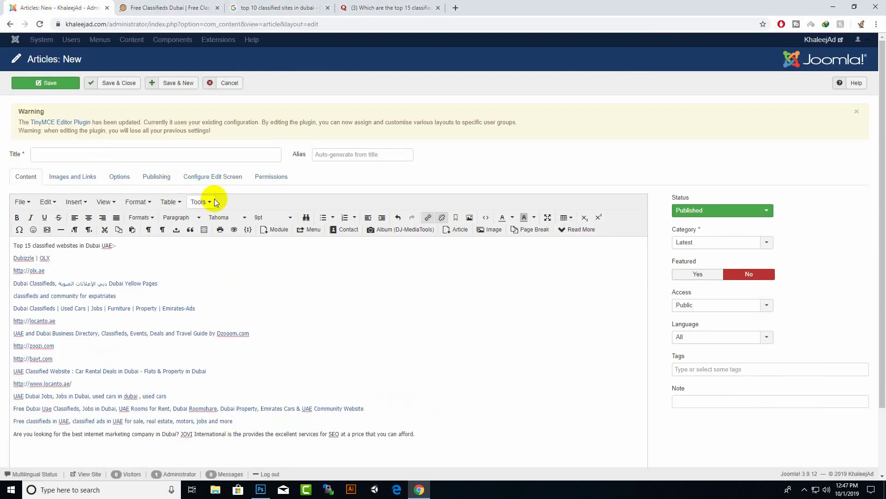
pyautogui.click(218, 155)
pyautogui.rightClick(219, 157)
pyautogui.click(241, 228)
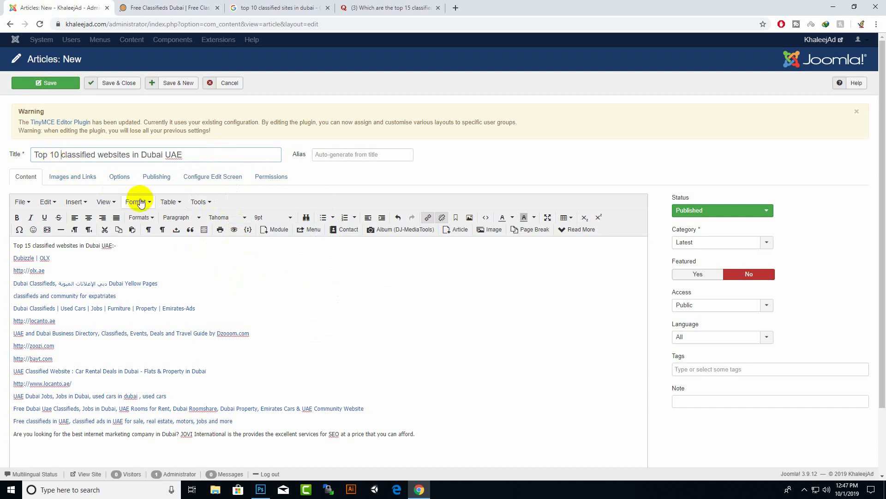
pyautogui.write('free')
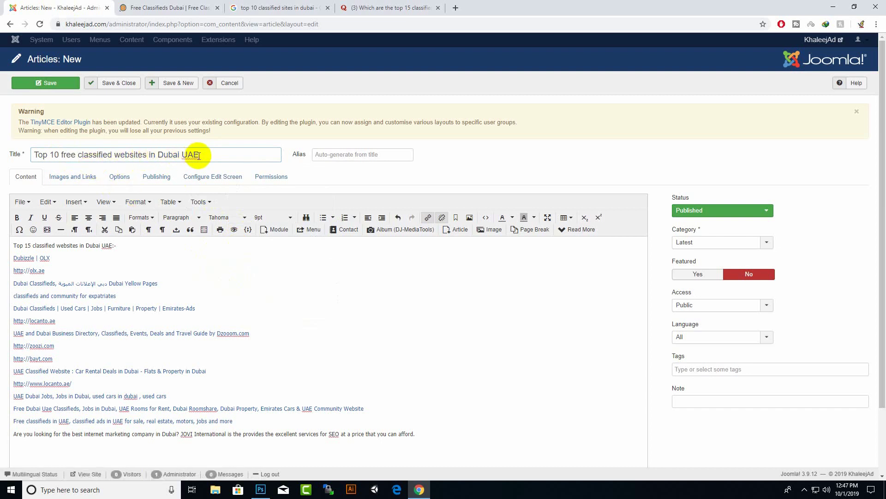
# Replace the "Top 15 classified websites in Dubai UAE:-" line in the article body with a copy of the article's title
pyautogui.moveTo(199, 156); pyautogui.dragTo(7, 155)
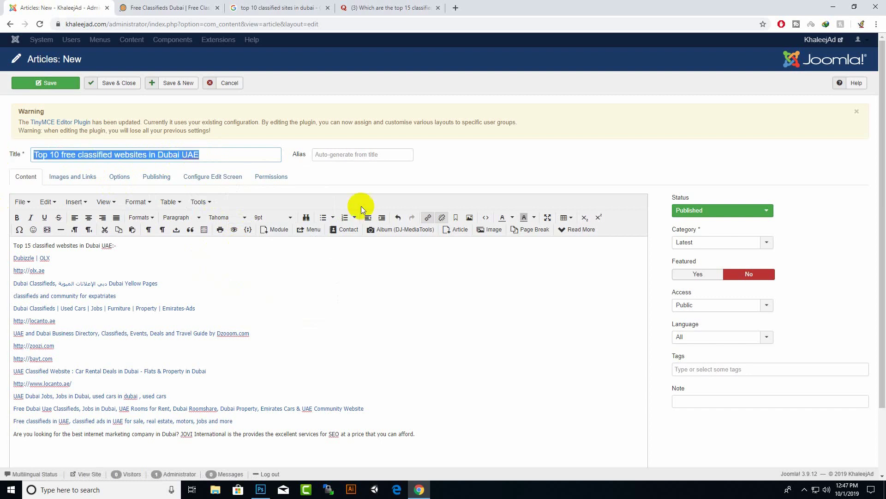
pyautogui.rightClick(119, 158)
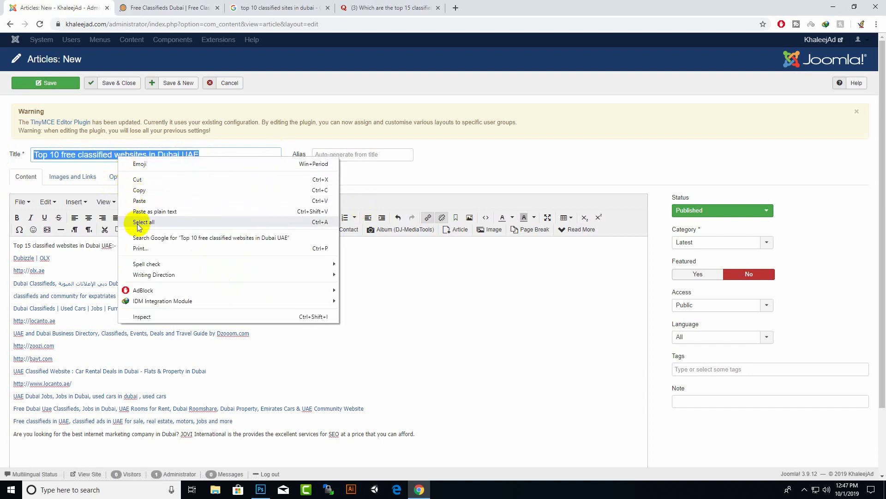
pyautogui.click(145, 190)
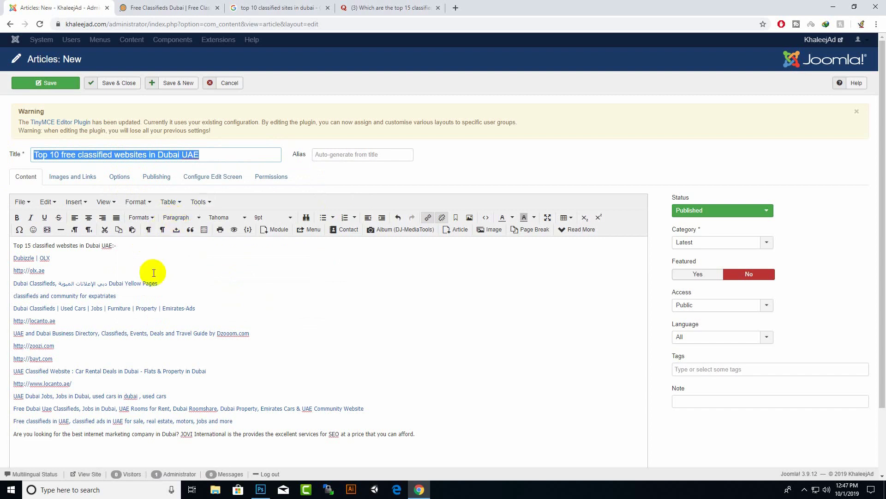
pyautogui.click(134, 257)
pyautogui.moveTo(202, 155); pyautogui.dragTo(5, 144)
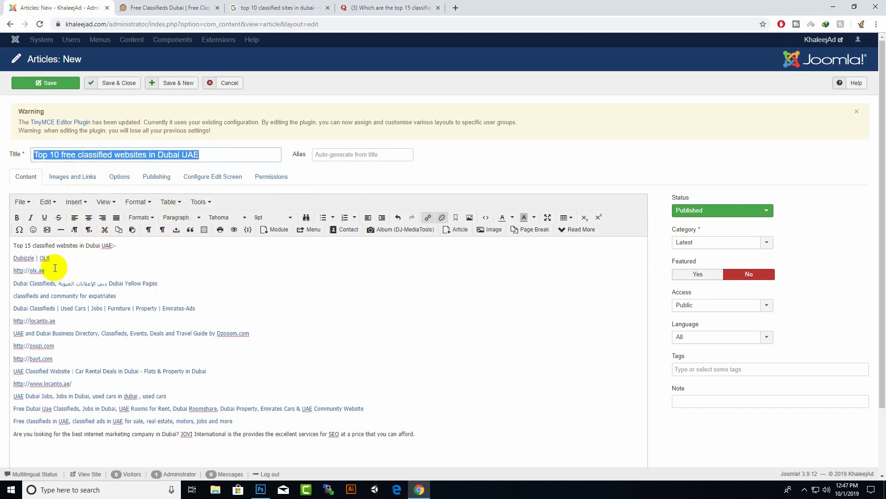
pyautogui.moveTo(14, 245); pyautogui.dragTo(149, 245)
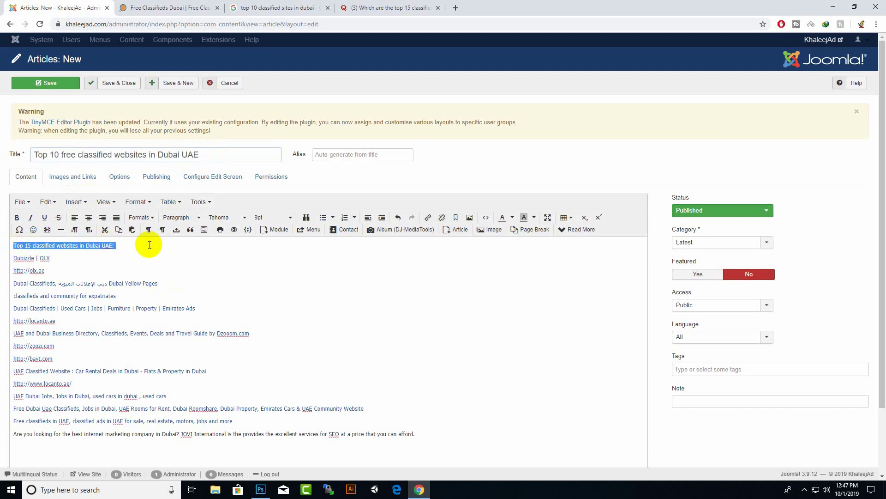
pyautogui.hotkey('ctrl', 'v')
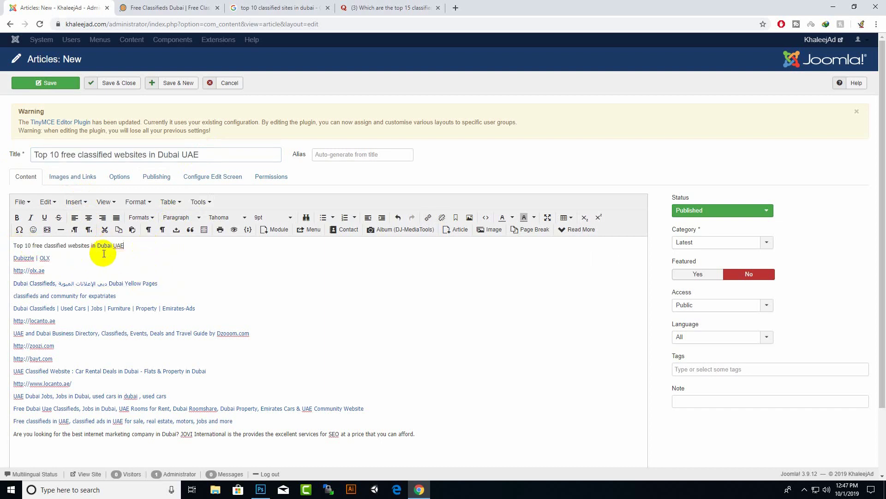
pyautogui.scroll(-1, 60, 273)
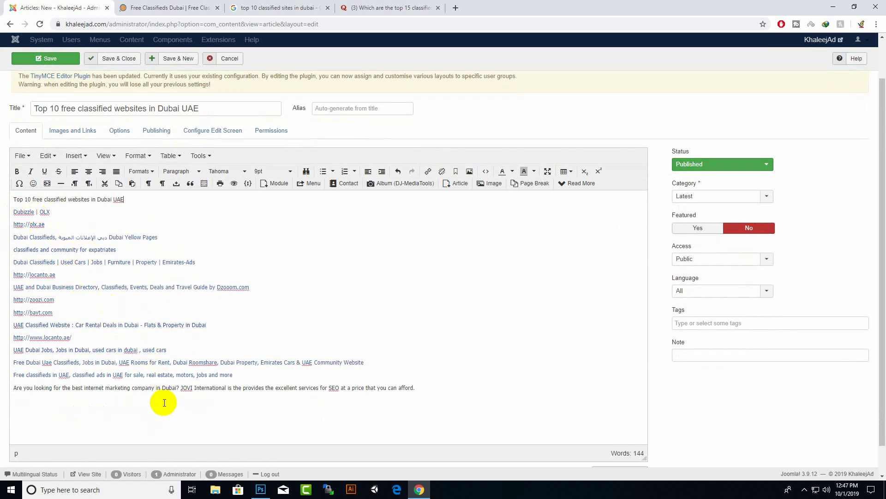
pyautogui.click(106, 239)
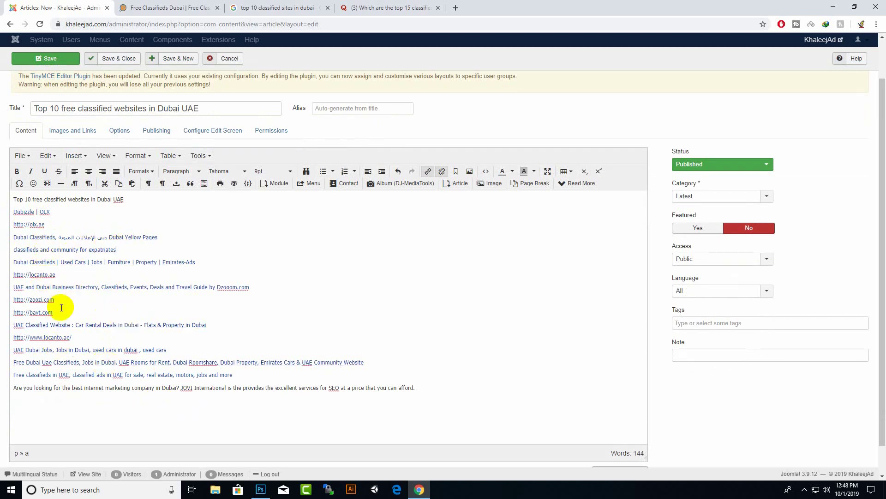
pyautogui.tripleClick(139, 324)
pyautogui.click(157, 329)
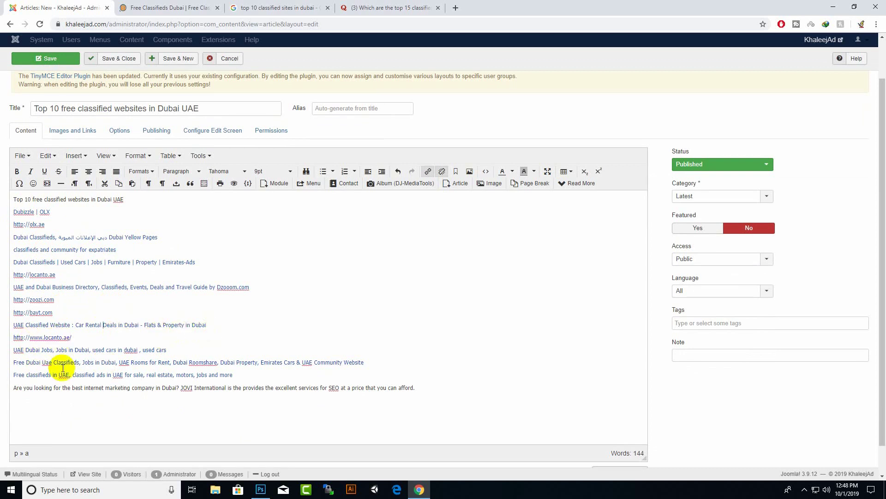
pyautogui.click(58, 312)
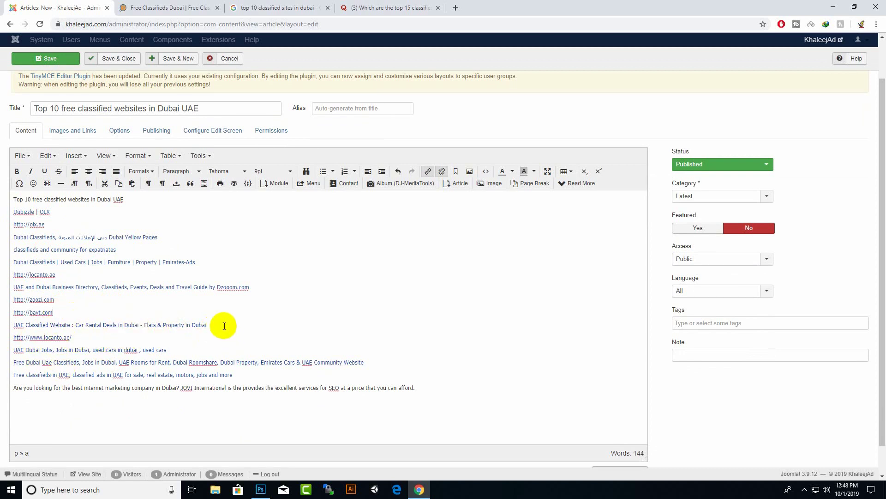
pyautogui.moveTo(69, 298); pyautogui.dragTo(8, 298)
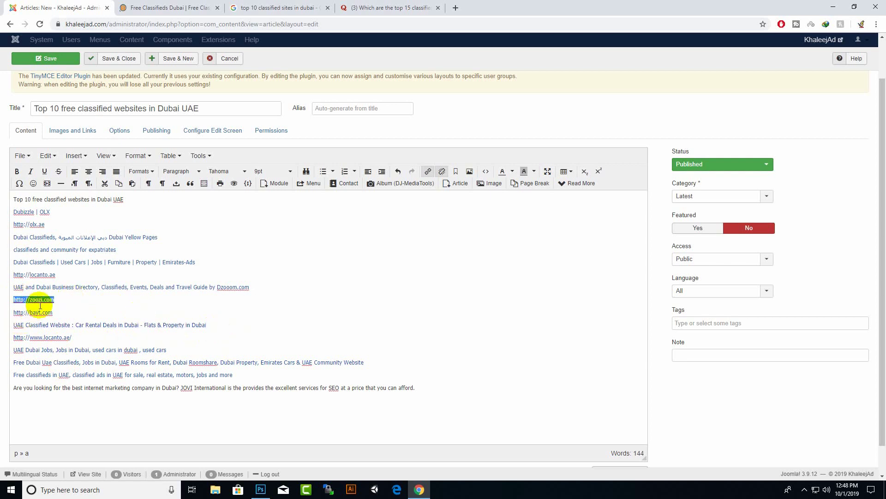
pyautogui.write('haleejad')
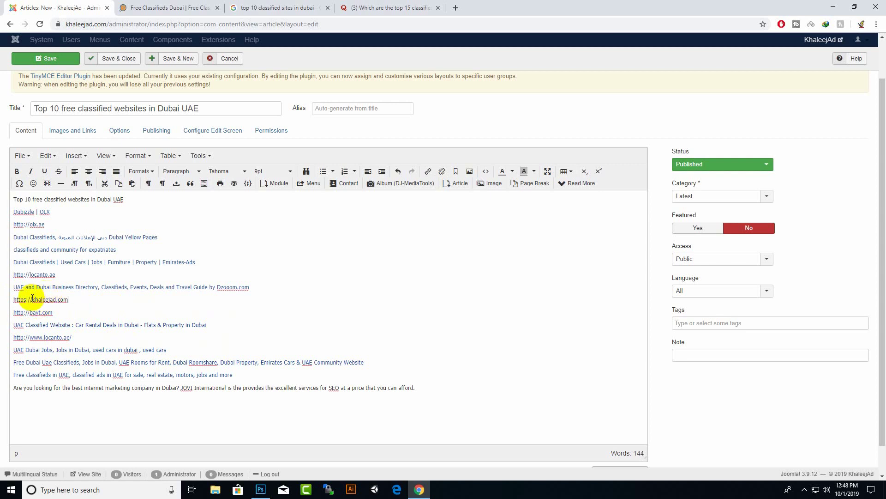
pyautogui.moveTo(70, 300); pyautogui.dragTo(14, 299)
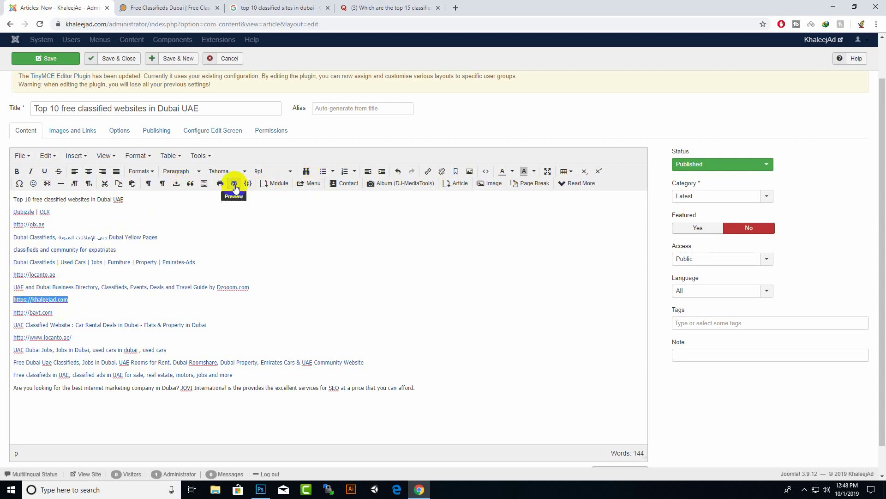
pyautogui.click(428, 172)
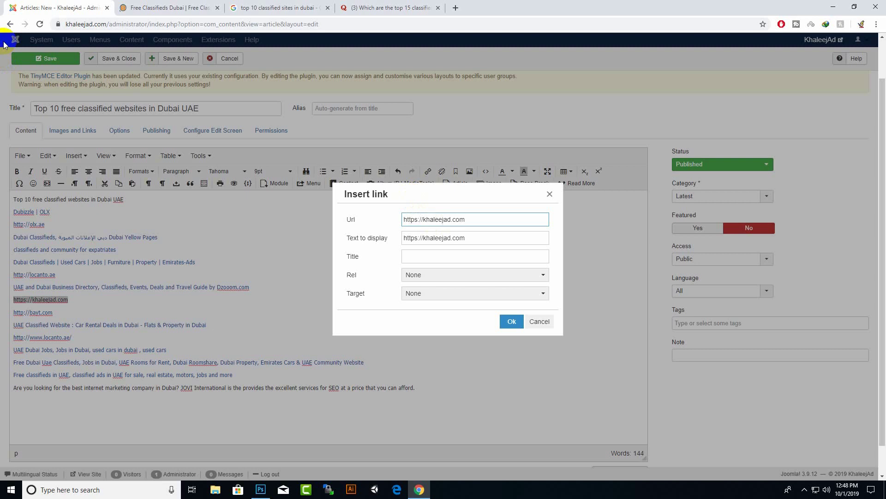
pyautogui.click(423, 292)
pyautogui.click(428, 323)
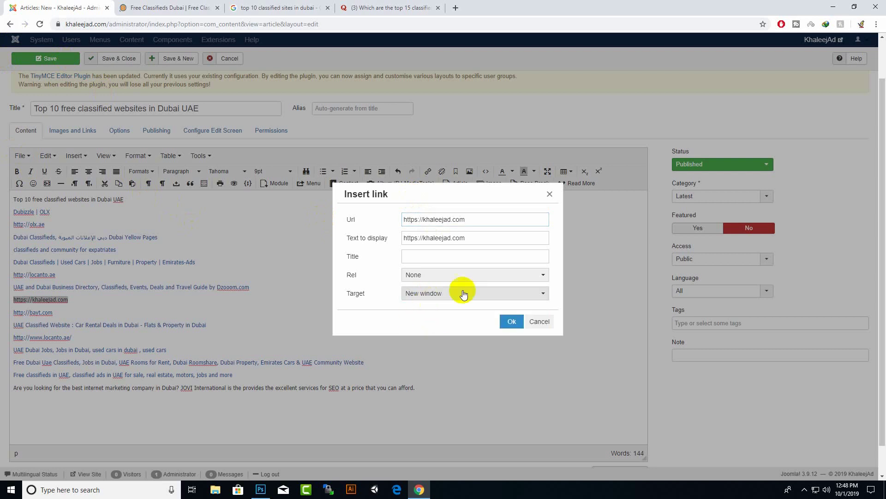
pyautogui.click(512, 321)
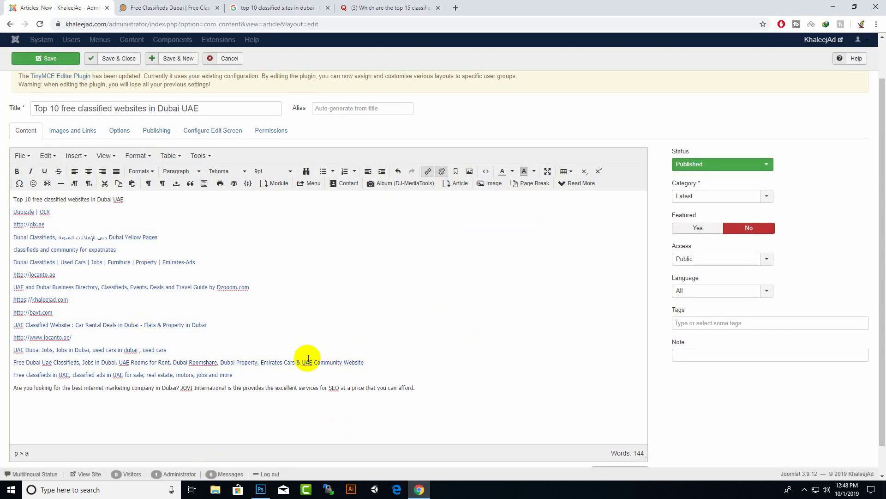
# Check the link address and target of the "UAE Classified Website : Car Rental Deals in Dubai" entry
pyautogui.moveTo(230, 325); pyautogui.dragTo(13, 317)
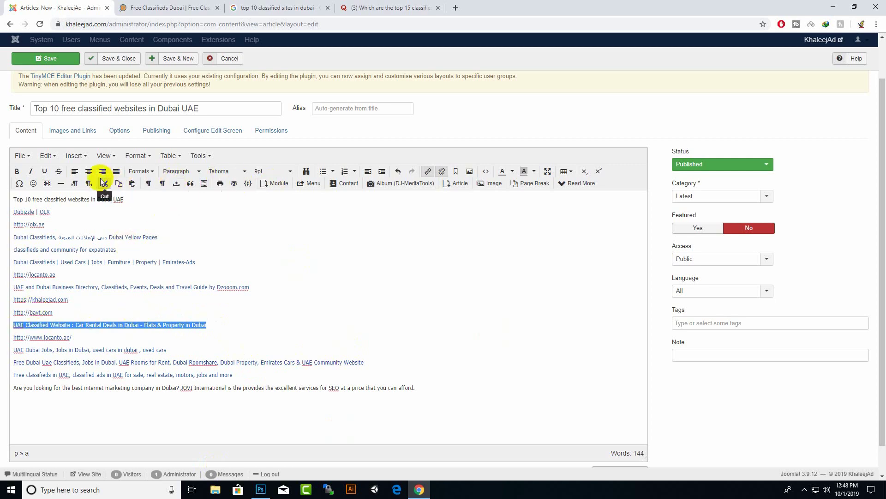
pyautogui.click(428, 172)
pyautogui.write('http://uae-classified.com/')
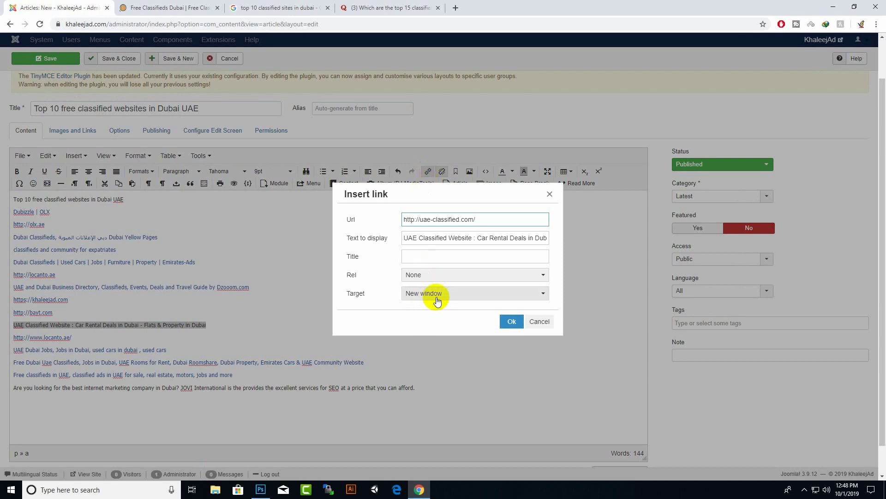
pyautogui.click(546, 325)
pyautogui.click(83, 306)
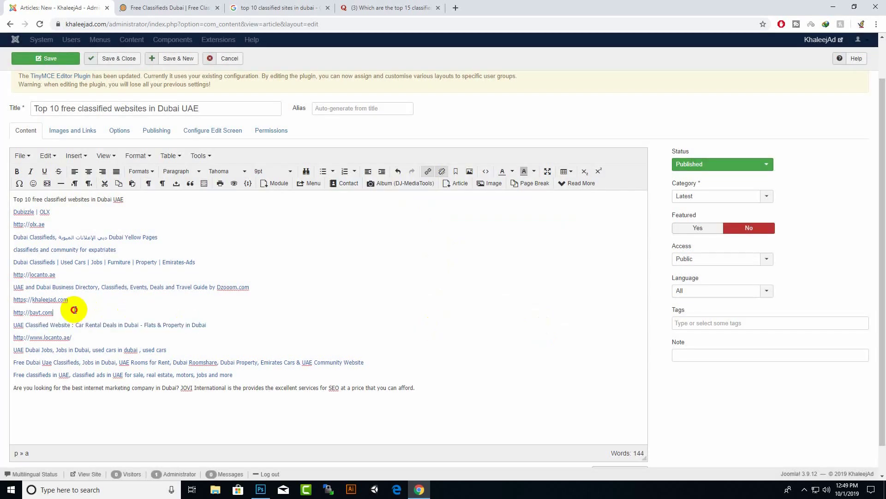
pyautogui.click(79, 299)
pyautogui.moveTo(79, 298); pyautogui.dragTo(10, 299)
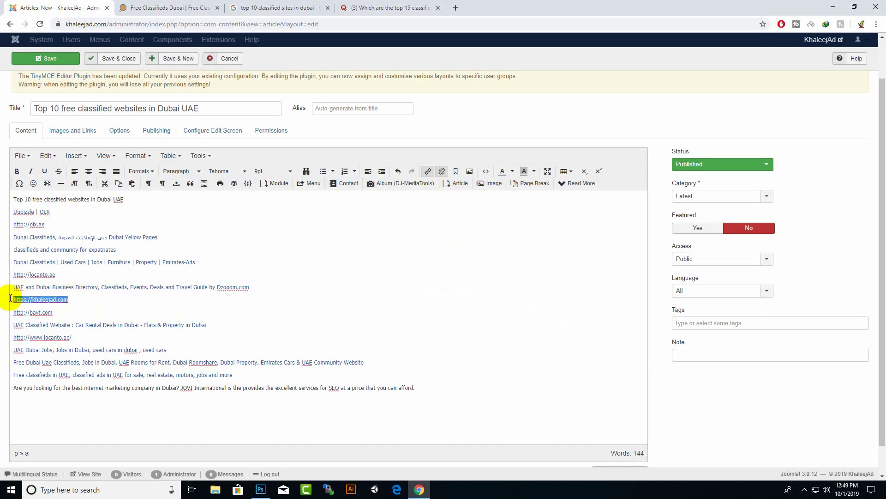
pyautogui.click(427, 171)
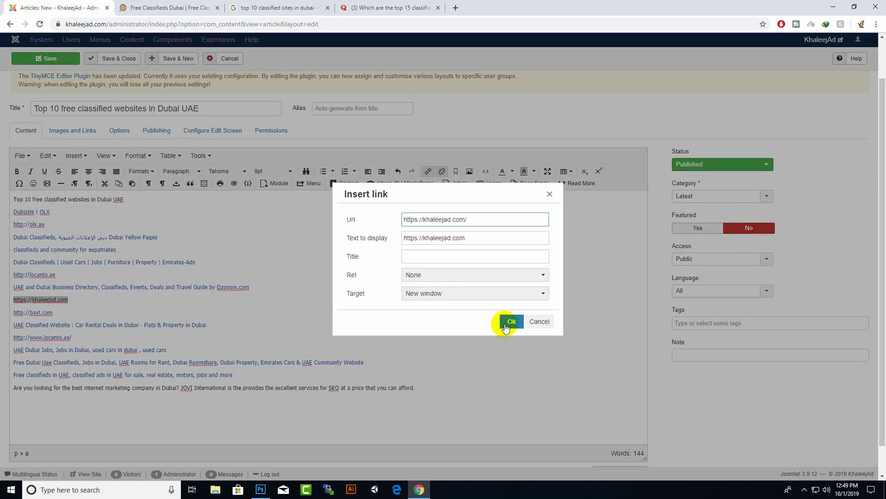
pyautogui.click(507, 320)
pyautogui.click(224, 301)
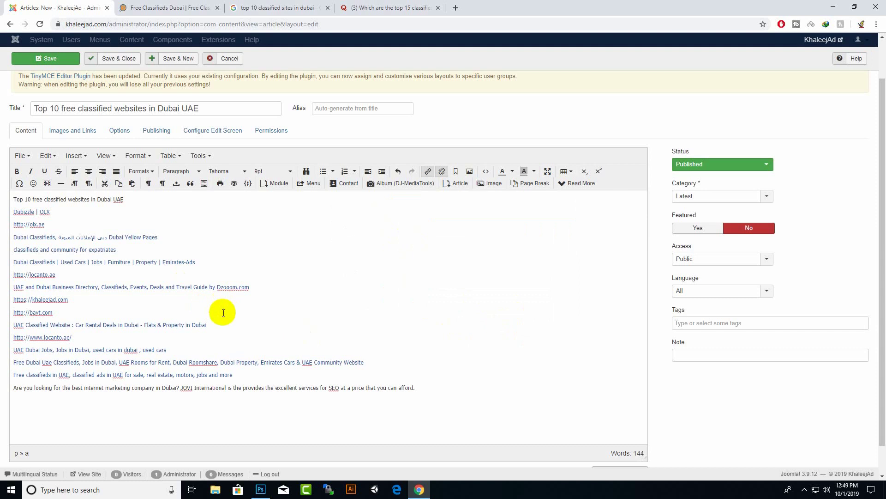
pyautogui.scroll(-1, 223, 309)
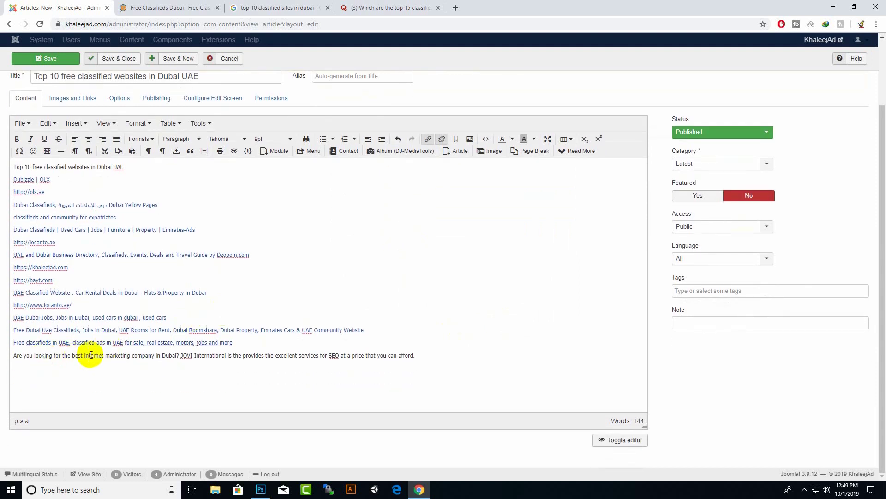
pyautogui.scroll(1, 106, 344)
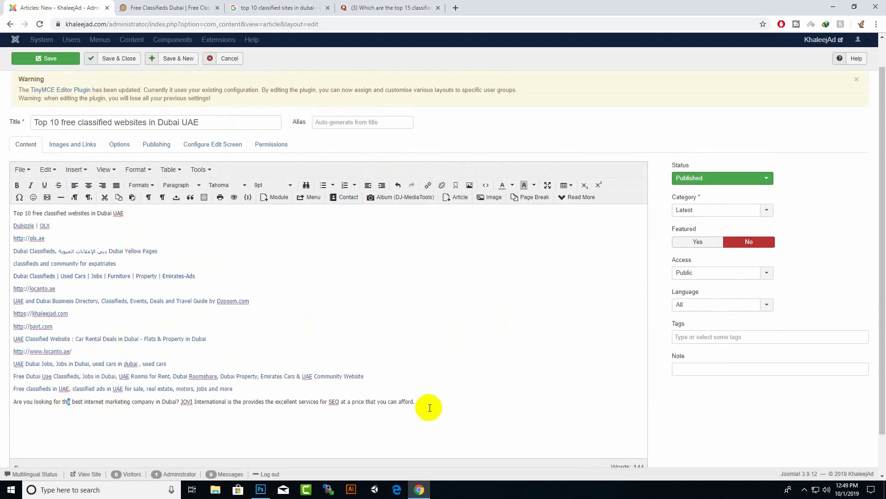
pyautogui.moveTo(421, 401); pyautogui.dragTo(14, 401)
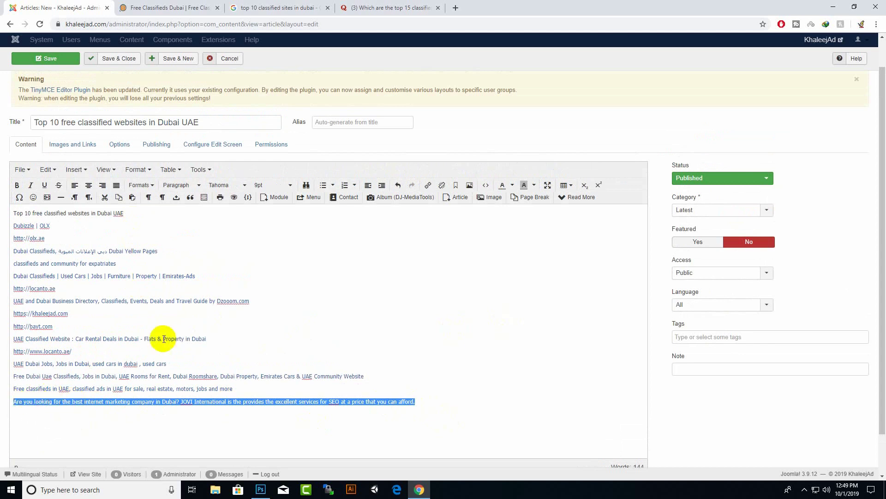
# Insert the spell-checked intro "Classified Sites play important role for business growth so we are listing some beneficial sites." above the article body's first line
pyautogui.click(108, 220)
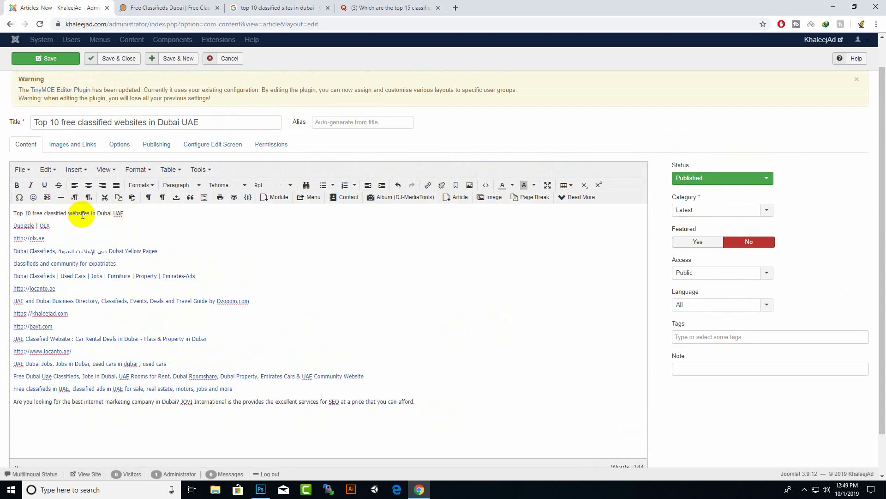
pyautogui.click(15, 213)
pyautogui.press('Return')
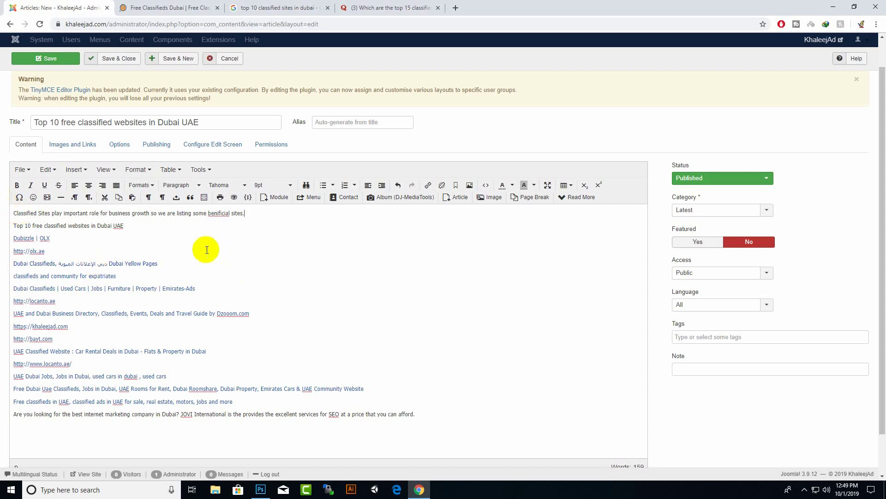
pyautogui.rightClick(222, 213)
pyautogui.click(222, 216)
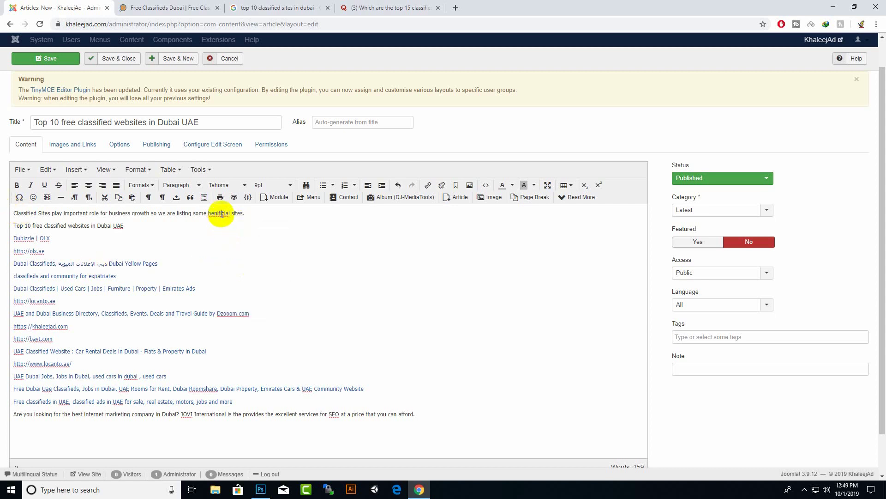
pyautogui.rightClick(221, 217)
pyautogui.click(218, 214)
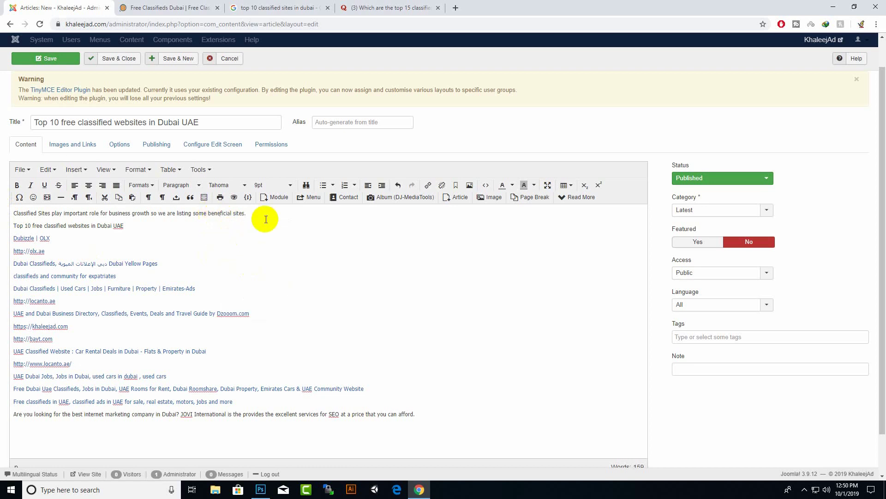
pyautogui.click(246, 228)
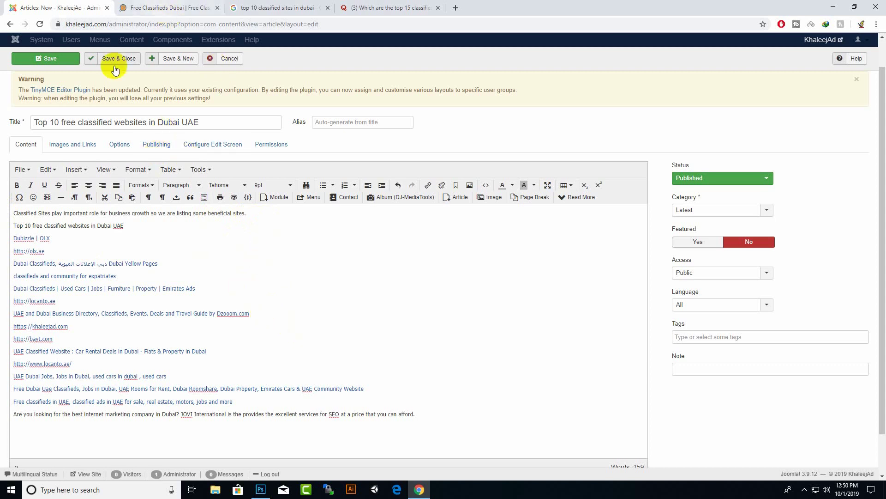
# Find Google image results for "top 10 classified sites in dubai" and open the linkskorner.com Dubai skyline picture in a new tab
pyautogui.click(69, 145)
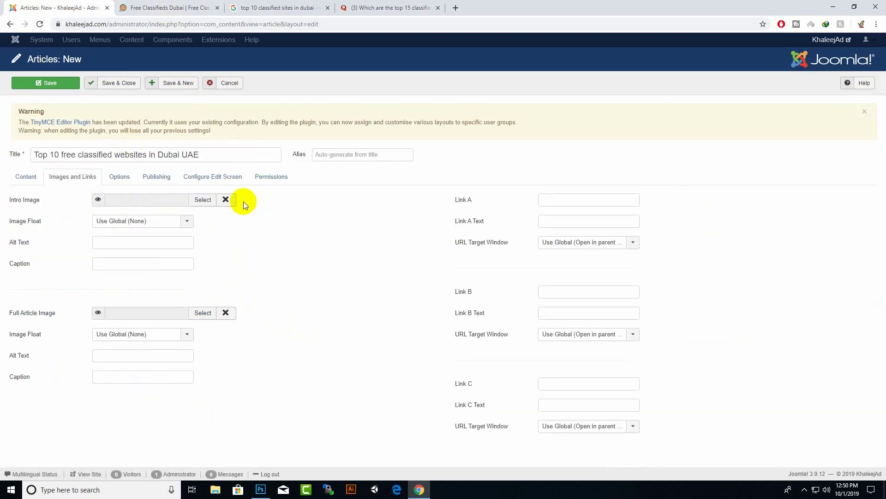
pyautogui.click(277, 7)
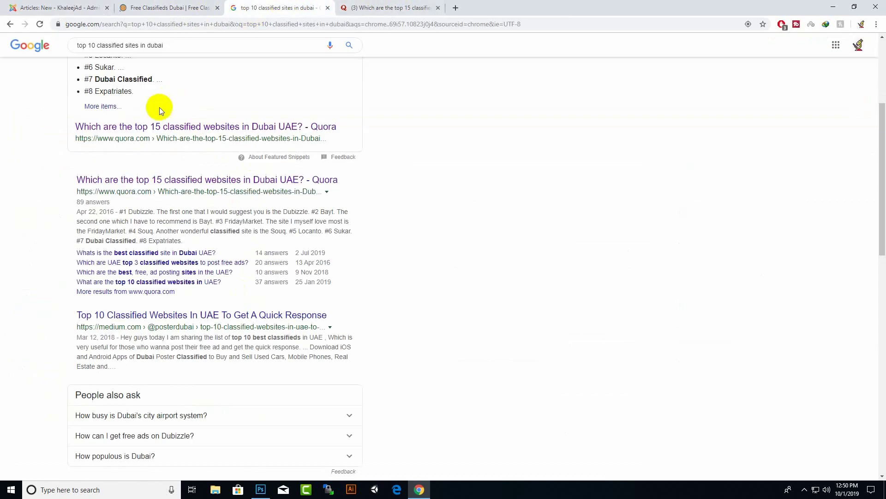
pyautogui.scroll(5, 159, 107)
pyautogui.click(167, 79)
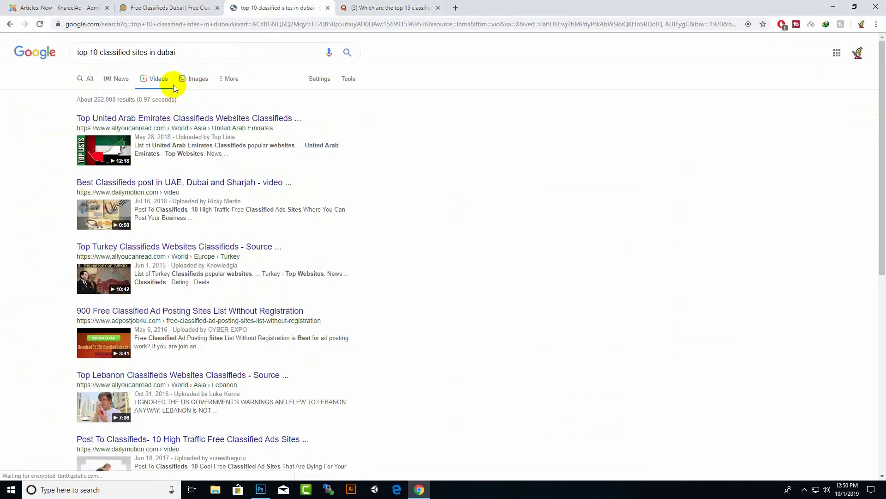
pyautogui.click(198, 79)
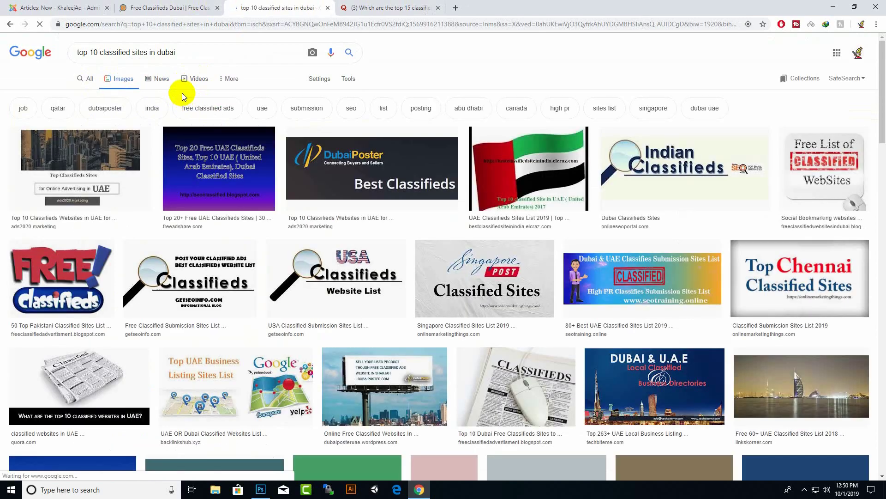
pyautogui.scroll(-7, 187, 110)
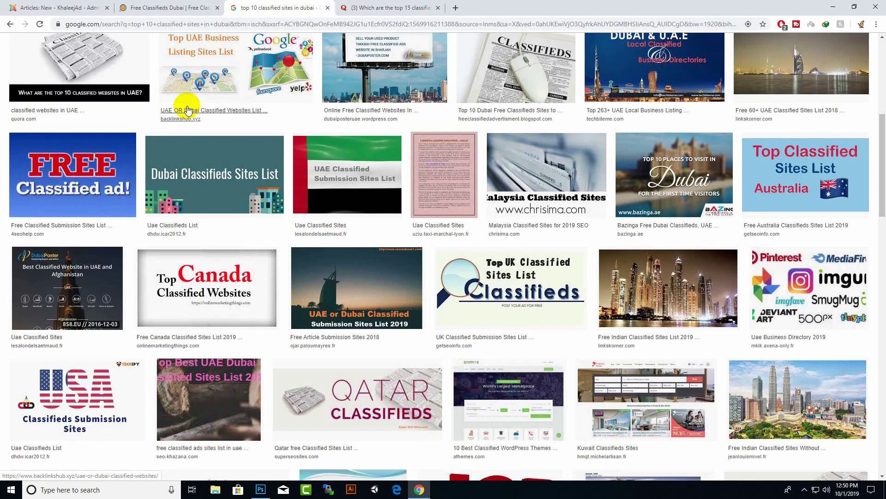
pyautogui.scroll(2, 187, 110)
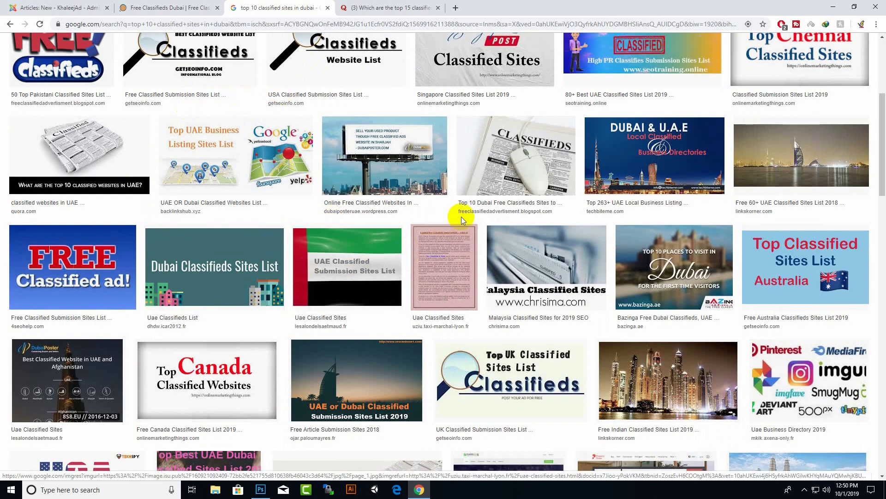
pyautogui.rightClick(814, 131)
pyautogui.click(815, 138)
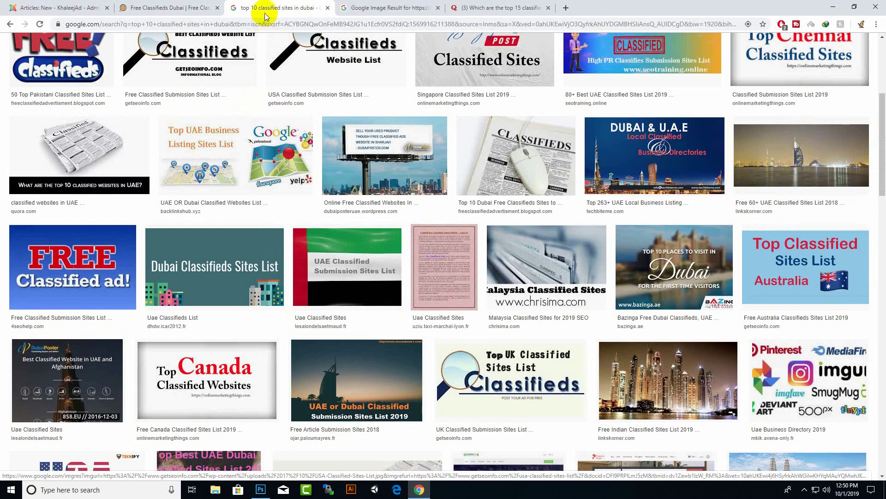
# Save the Dubai skyline picture from the image result page as a JPG file
pyautogui.click(362, 8)
pyautogui.rightClick(379, 147)
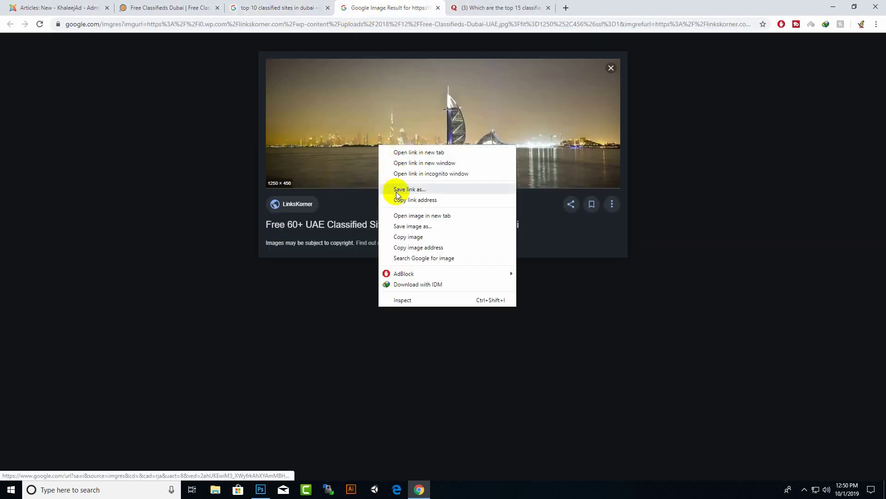
pyautogui.click(405, 226)
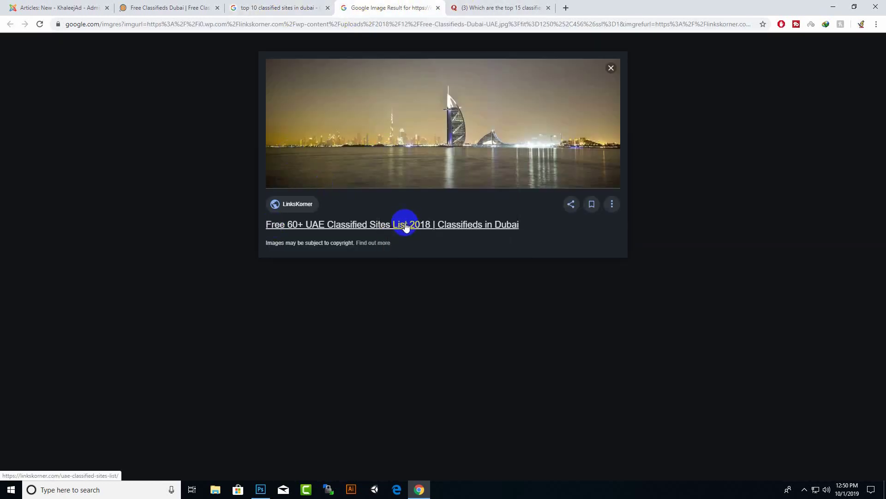
pyautogui.click(543, 362)
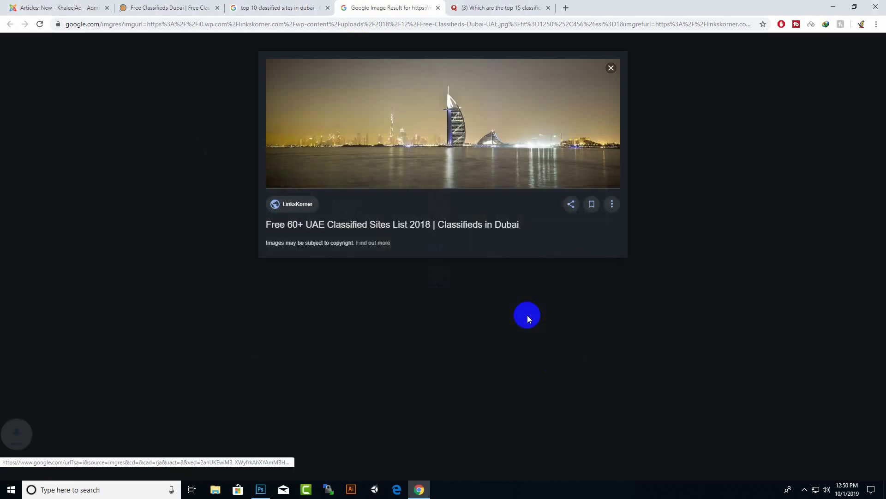
# Open the "Incredible Benefits of Using Classified Sites For SEO" article on the khaleejad.com blog
pyautogui.click(197, 6)
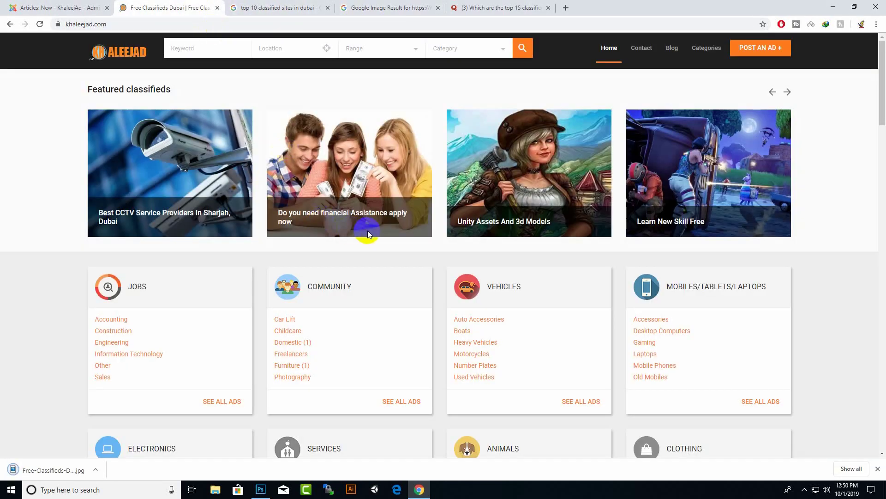
pyautogui.scroll(-8, 368, 231)
pyautogui.click(674, 48)
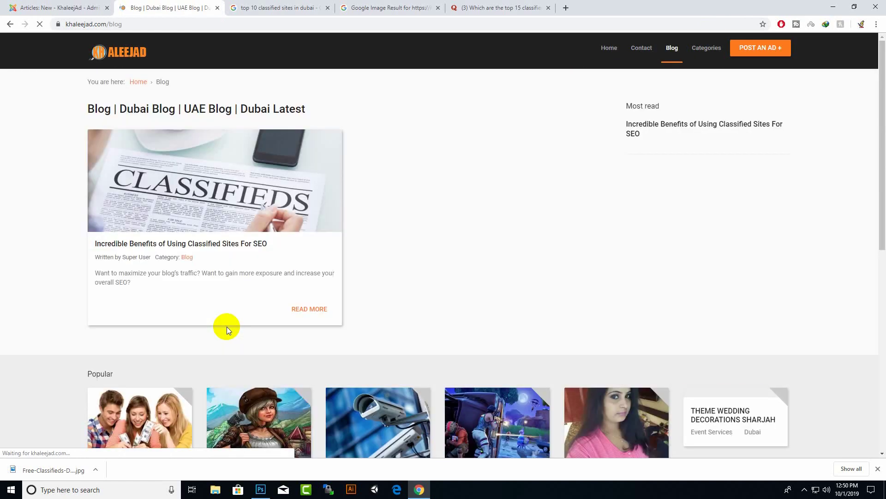
pyautogui.click(203, 222)
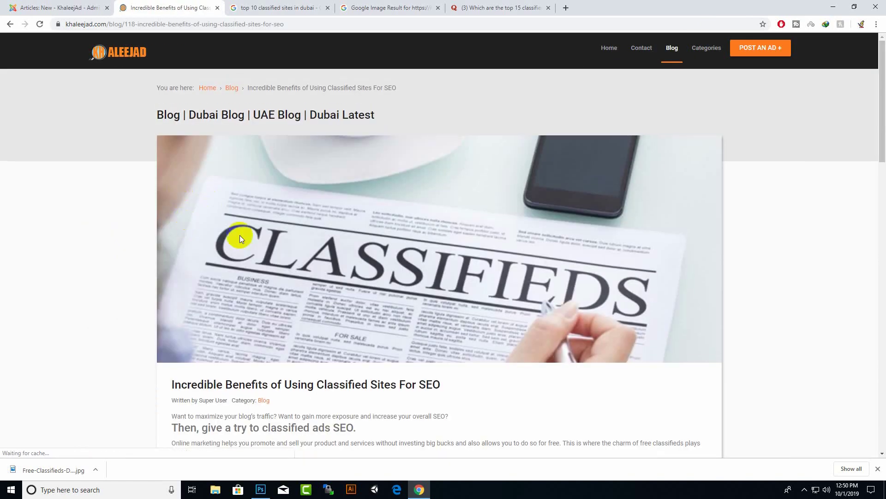
# Save the blog article's header image to the Desktop as classifiedsitesforseo.jpg and open it in Photoshop
pyautogui.rightClick(311, 261)
pyautogui.click(344, 278)
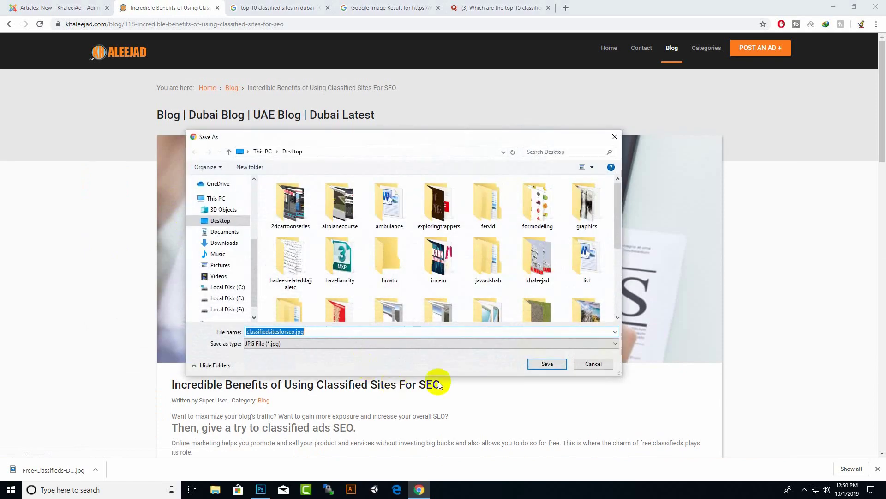
pyautogui.write('classifiedsitesforseo')
pyautogui.click(541, 362)
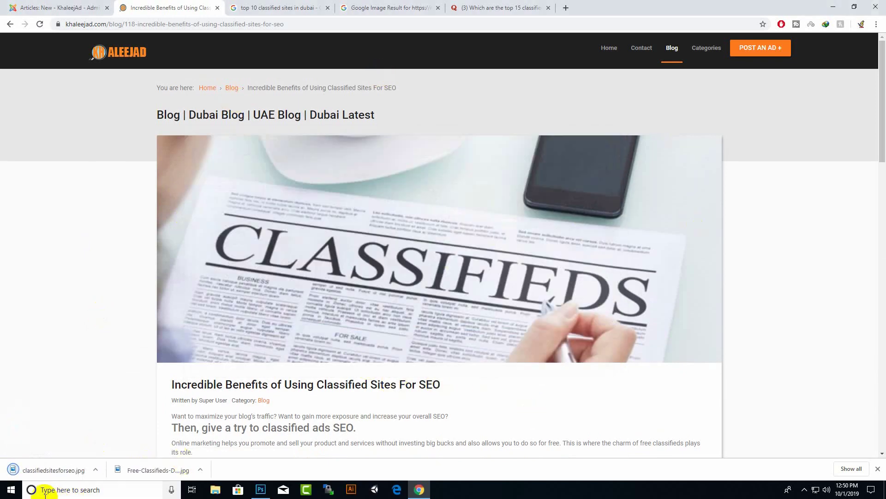
pyautogui.moveTo(34, 469); pyautogui.dragTo(340, 232)
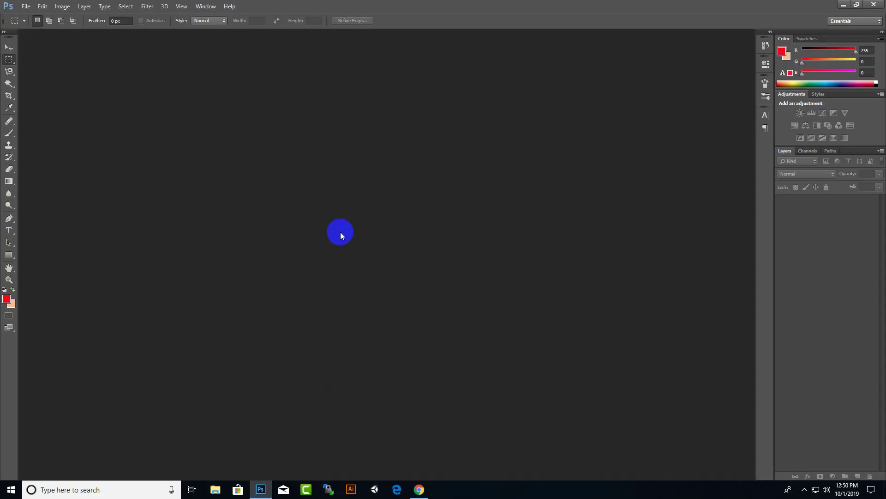
pyautogui.moveTo(292, 343); pyautogui.dragTo(292, 344)
# Place the downloaded Free-Classifieds-Dubai-UAE picture over the header image, scaled to 69.60% width and 76.75% height to cover the canvas
pyautogui.click(418, 488)
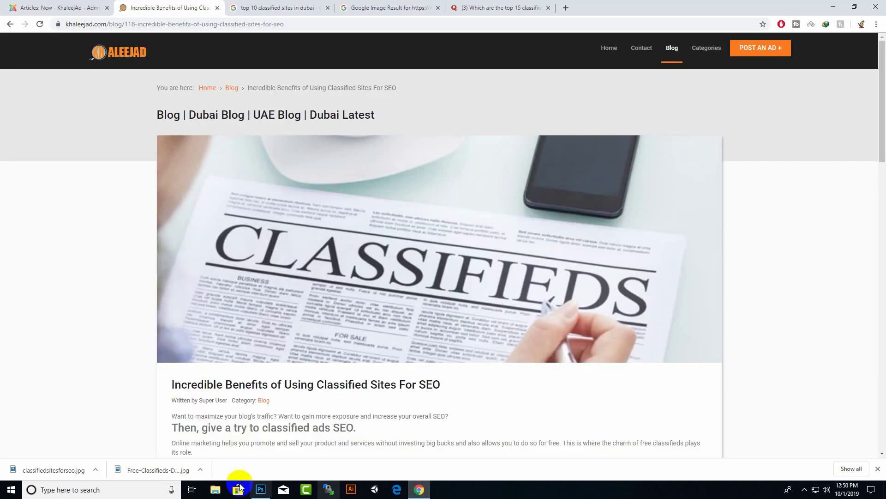
pyautogui.moveTo(141, 472); pyautogui.dragTo(313, 297)
pyautogui.moveTo(380, 180); pyautogui.dragTo(383, 169)
pyautogui.moveTo(370, 326); pyautogui.dragTo(386, 340)
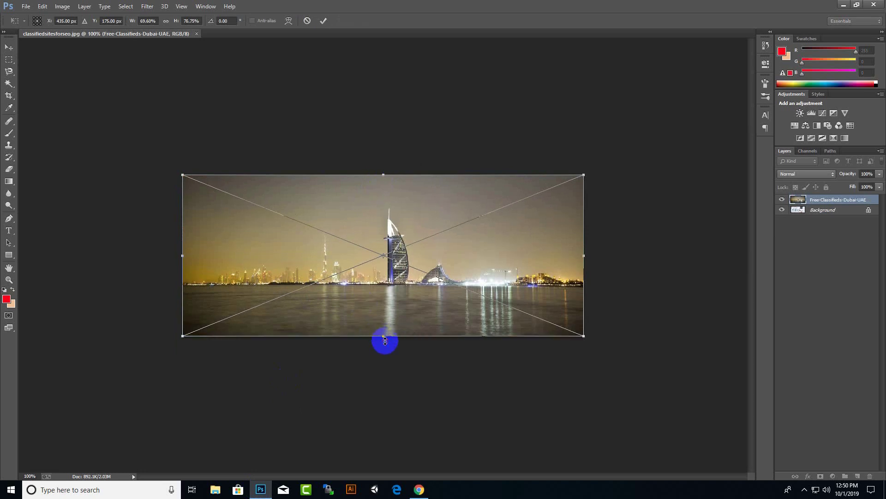
pyautogui.press('Return')
# Add the red text "TOP 10 CLASSIFIED SITES IN UAE" across the lower part of the Dubai picture
pyautogui.click(8, 230)
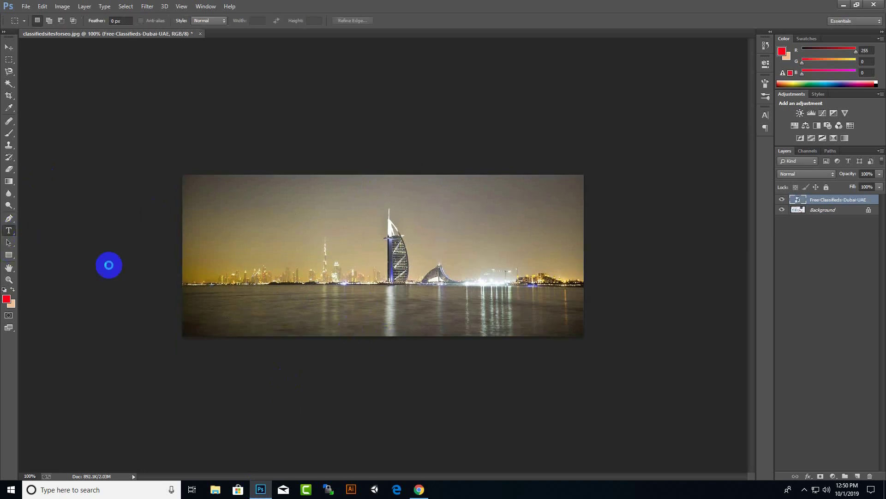
pyautogui.click(279, 260)
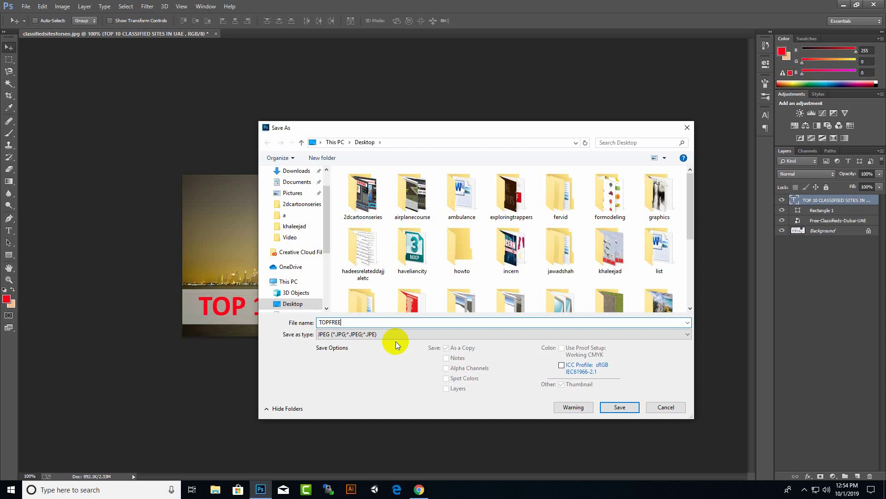
# Save the header image to the Desktop as a JPEG named TOPFREECLASSIFIEDSITESUAE with High quality and Baseline Optimized format
pyautogui.write('CLASSIFIEDSITESUAE')
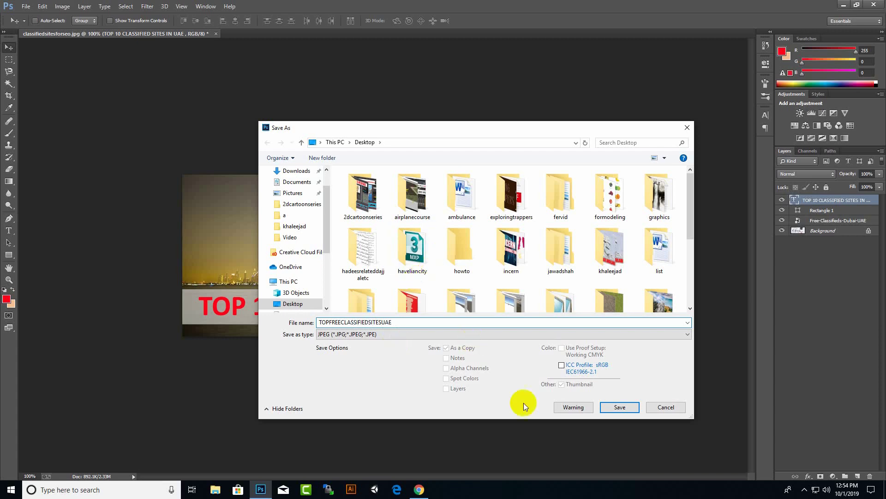
pyautogui.click(619, 407)
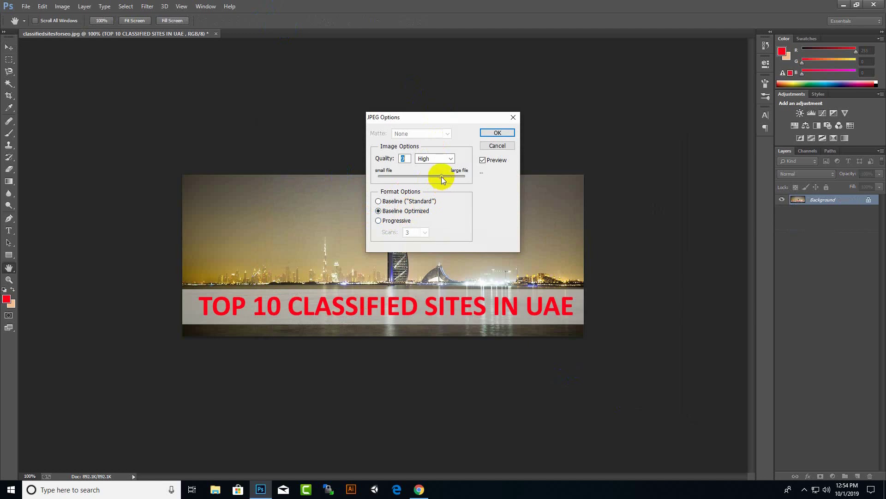
pyautogui.click(497, 133)
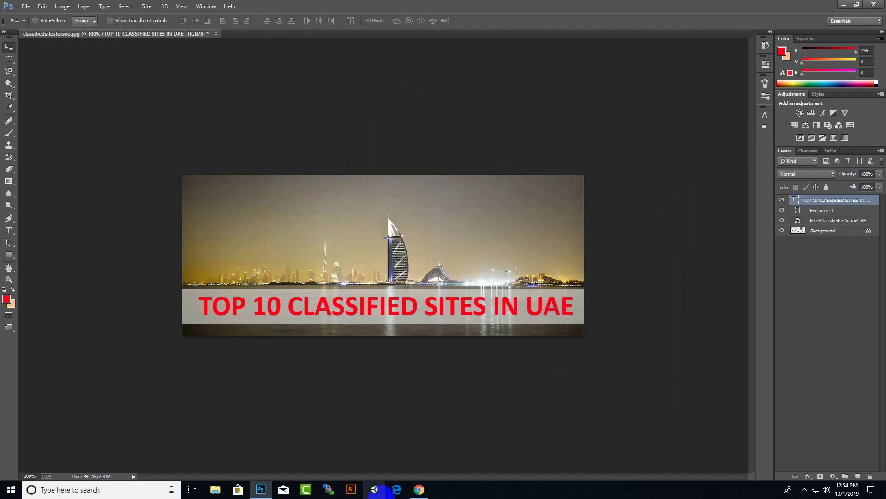
# Switch to the new Joomla article in Chrome and upload TOPFREECLASSIFIEDSITESUAE.jpg from the Desktop through the intro image selection
pyautogui.click(419, 489)
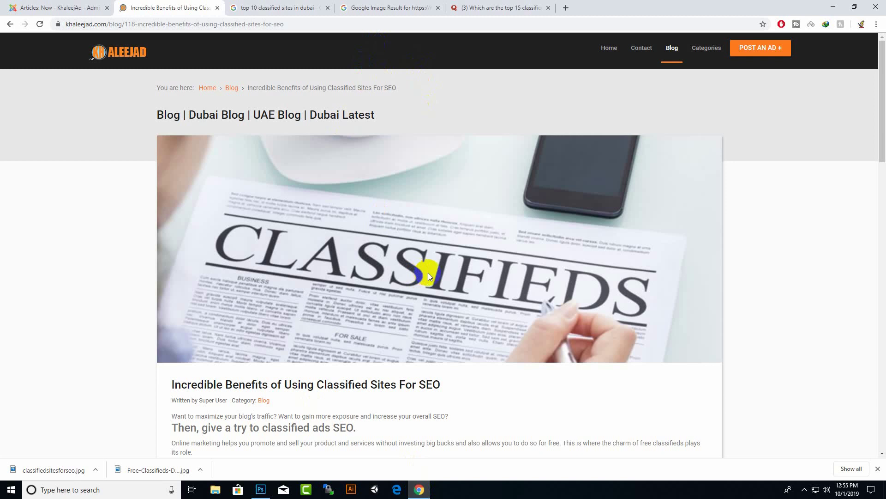
pyautogui.click(83, 8)
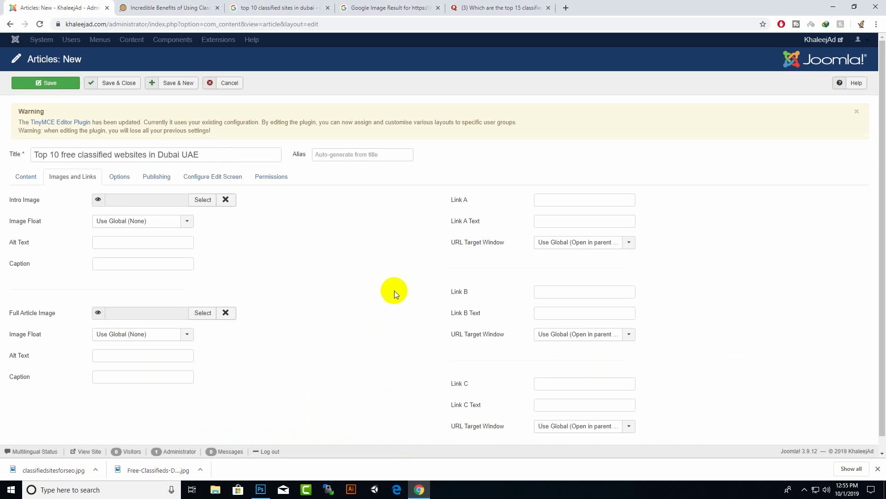
pyautogui.click(198, 199)
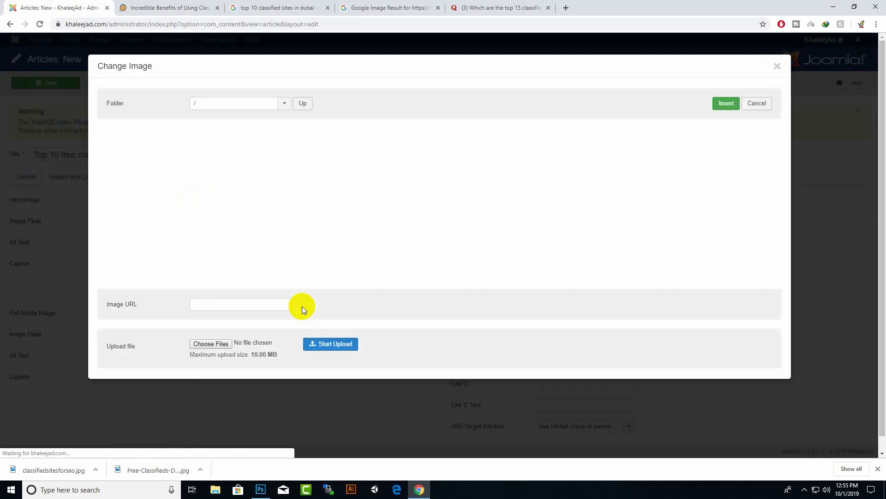
pyautogui.click(213, 343)
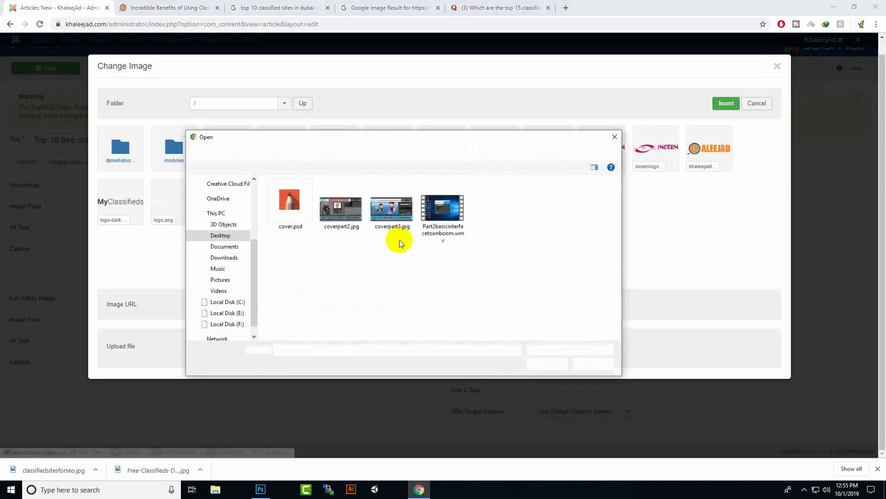
pyautogui.click(291, 151)
pyautogui.scroll(-10, 392, 282)
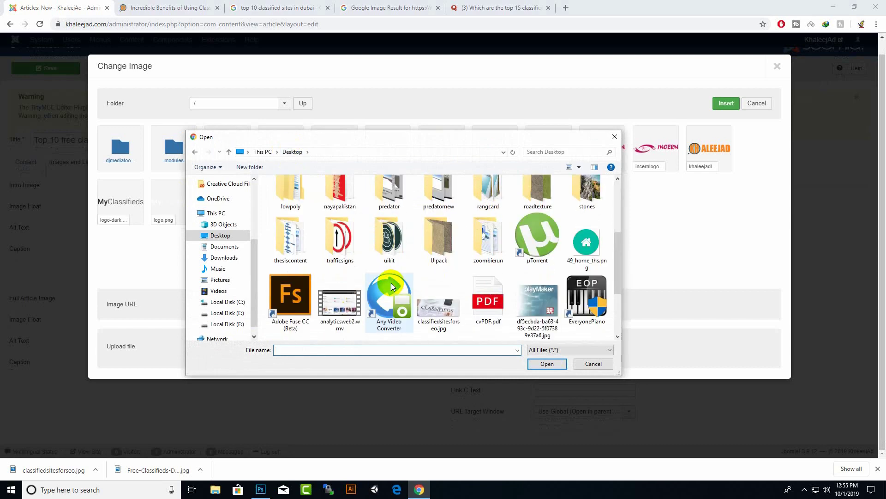
pyautogui.click(276, 261)
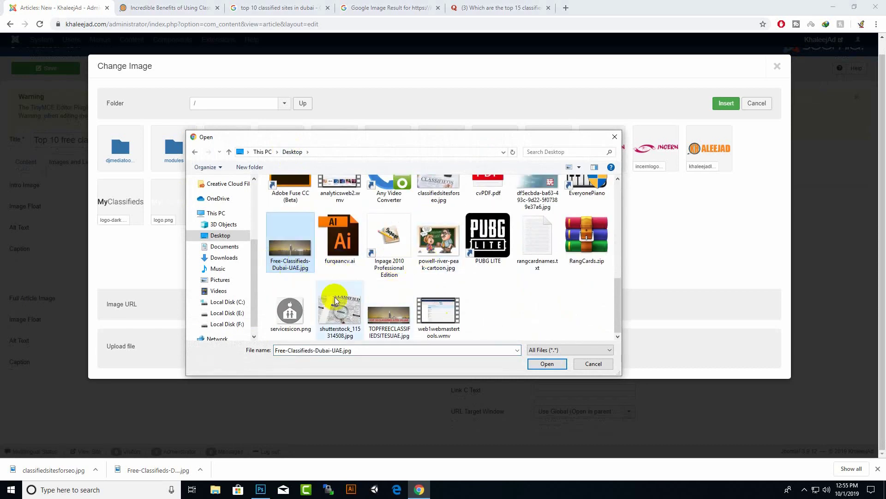
pyautogui.click(389, 323)
pyautogui.doubleClick(390, 323)
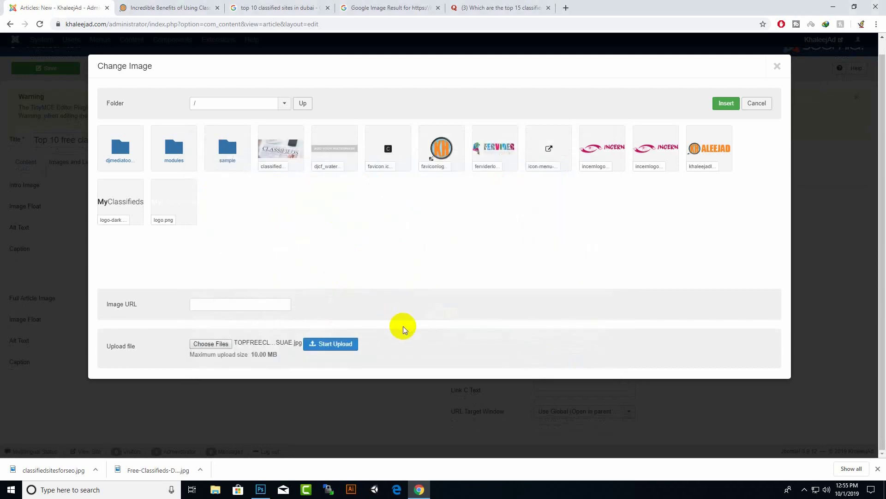
pyautogui.click(317, 346)
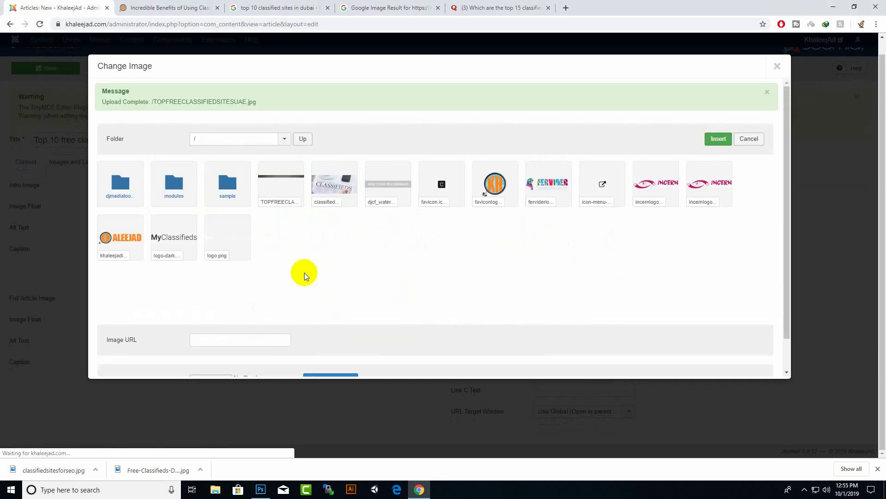
# Set the uploaded TOPFREECLASSIFIEDSITESUAE.jpg as both the intro image and the full article image
pyautogui.click(281, 182)
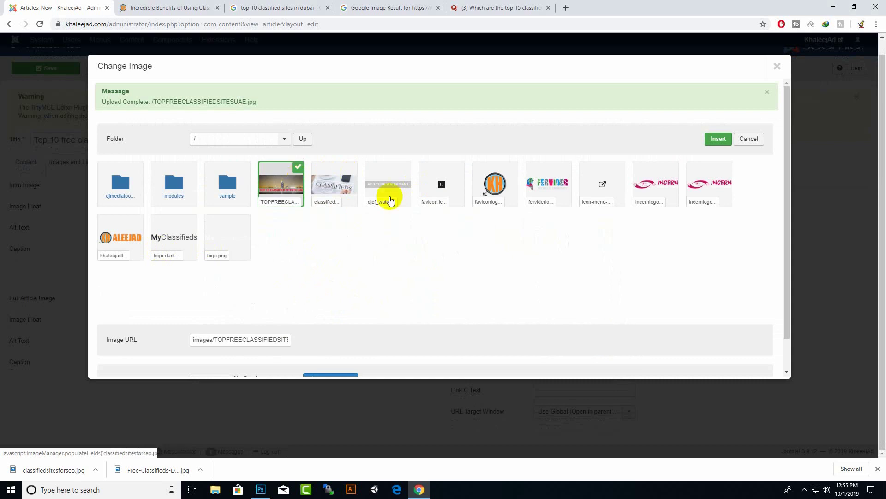
pyautogui.click(719, 139)
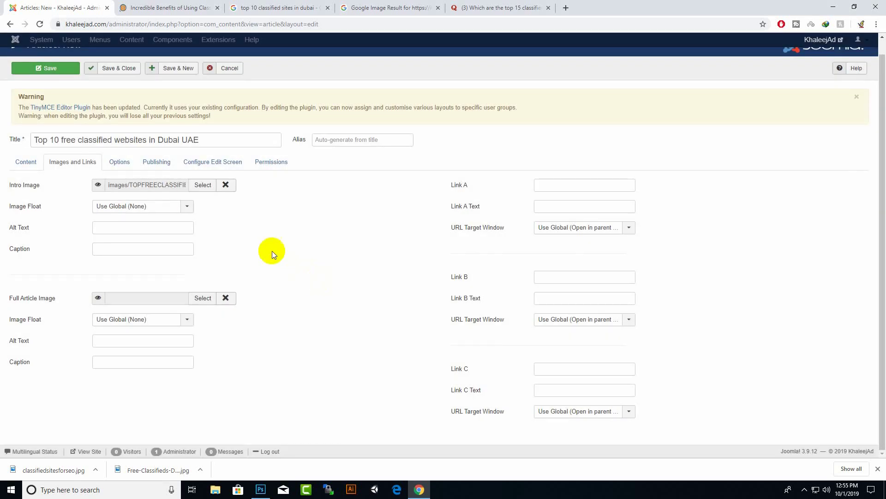
pyautogui.click(210, 297)
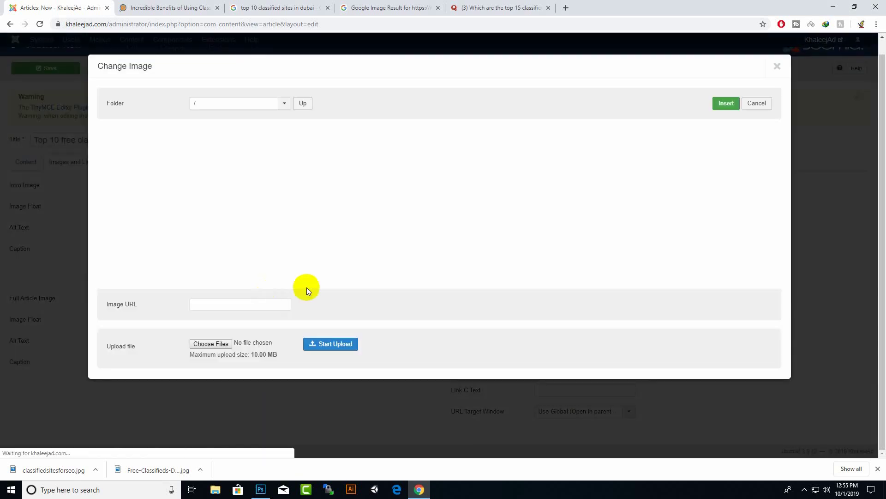
pyautogui.click(292, 162)
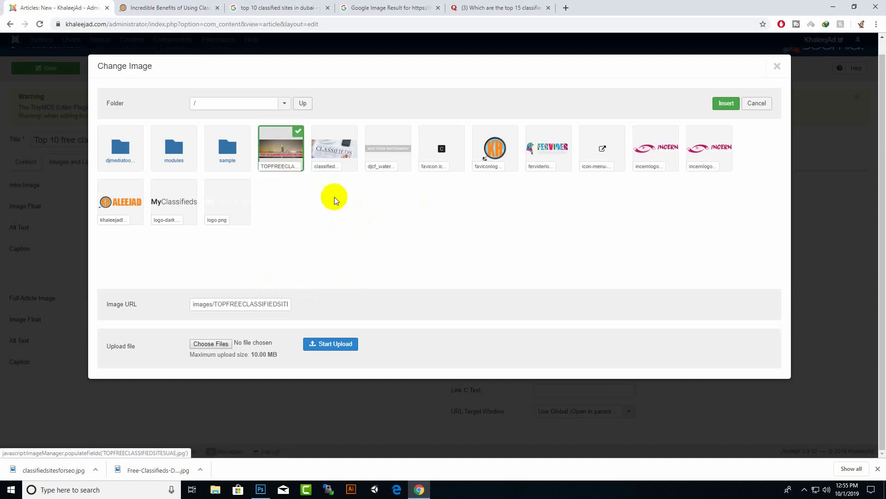
pyautogui.click(728, 108)
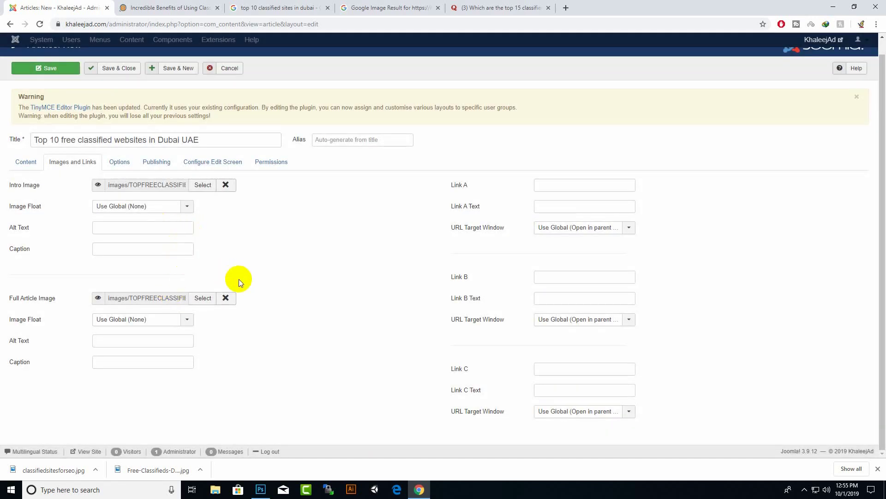
# Set the alt text of both the intro image and the full article image to "best classified sites in dubai"
pyautogui.click(122, 226)
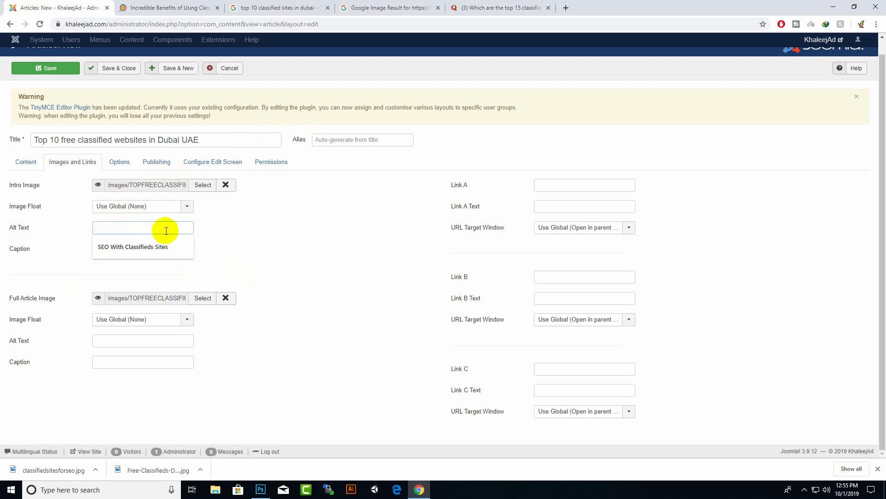
pyautogui.write('t classified sites in dubai')
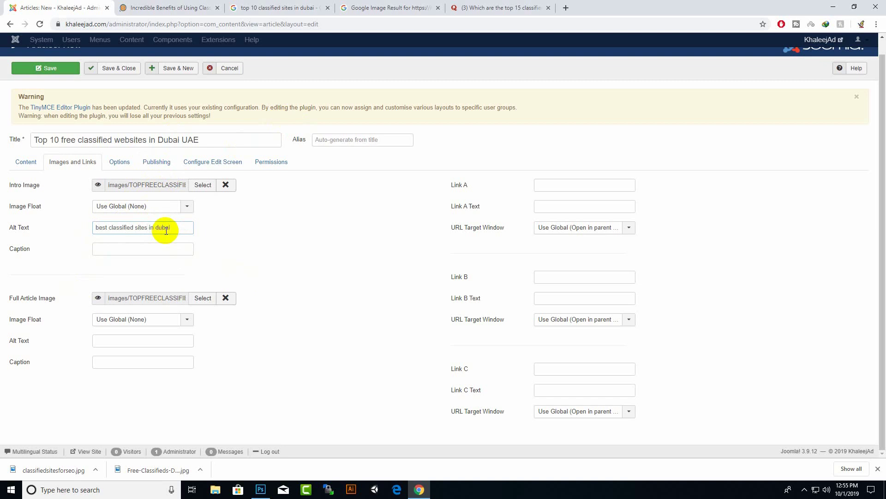
pyautogui.hotkey('ctrl', 'a')
pyautogui.hotkey('ctrl', 'c')
pyautogui.click(152, 338)
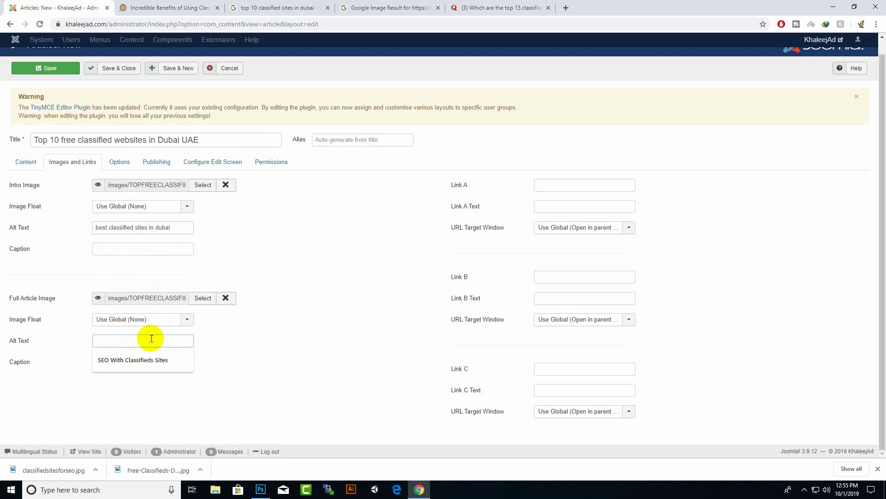
pyautogui.hotkey('ctrl', 'v')
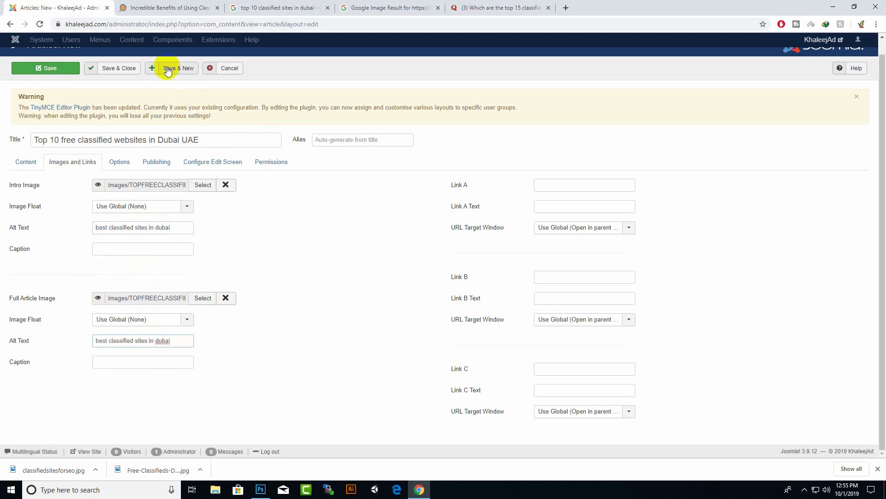
# Assign the article to the Blog category and save it
pyautogui.click(23, 160)
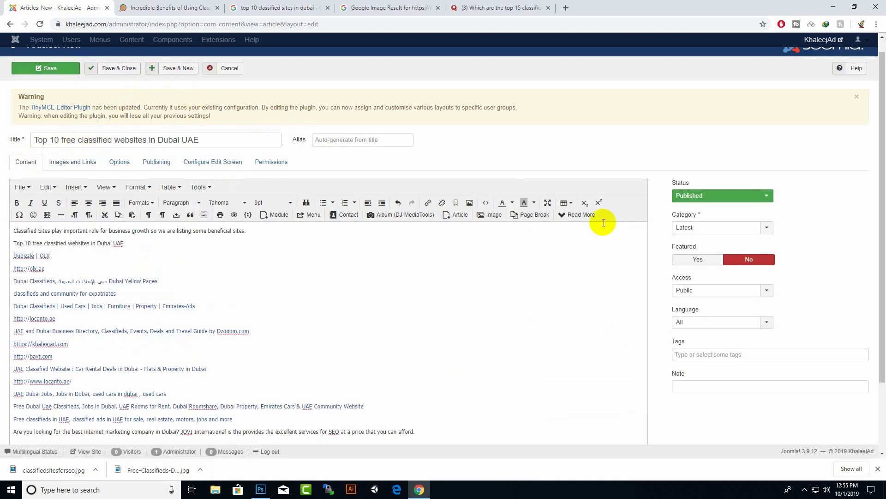
pyautogui.click(720, 227)
pyautogui.write('b')
pyautogui.click(697, 256)
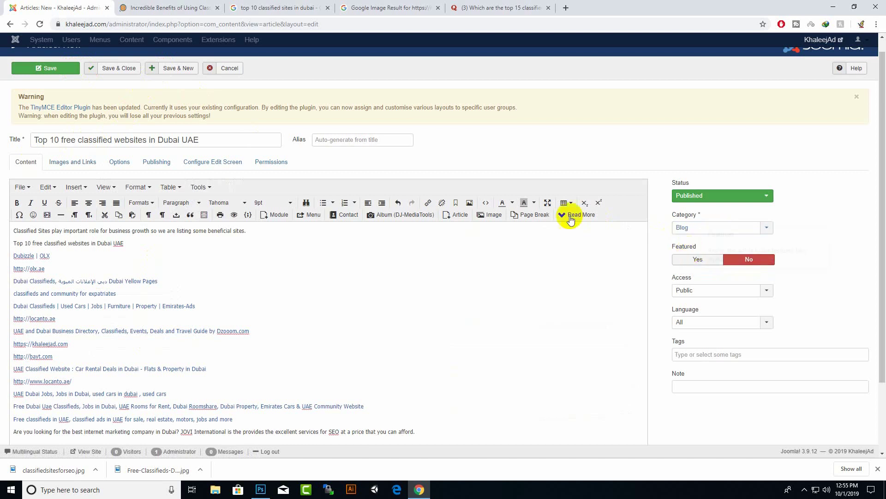
pyautogui.click(72, 70)
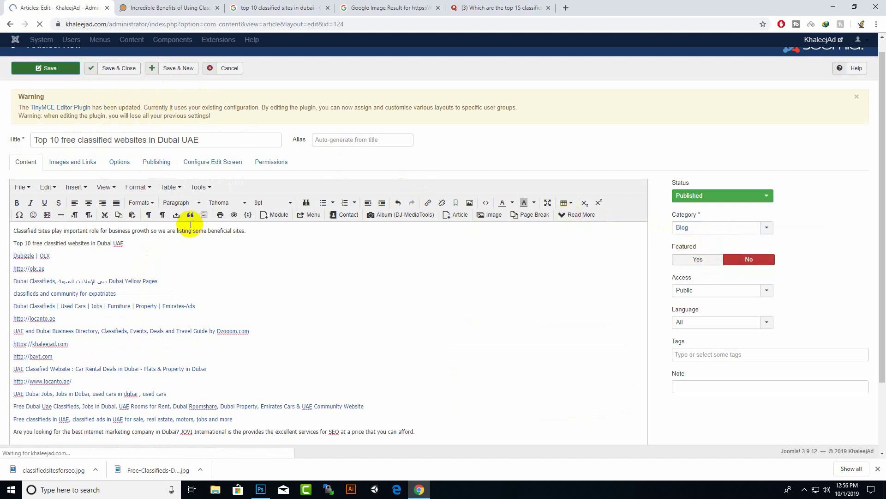
# Open the khaleejad.com blog listing and check how the new article is displayed
pyautogui.click(194, 3)
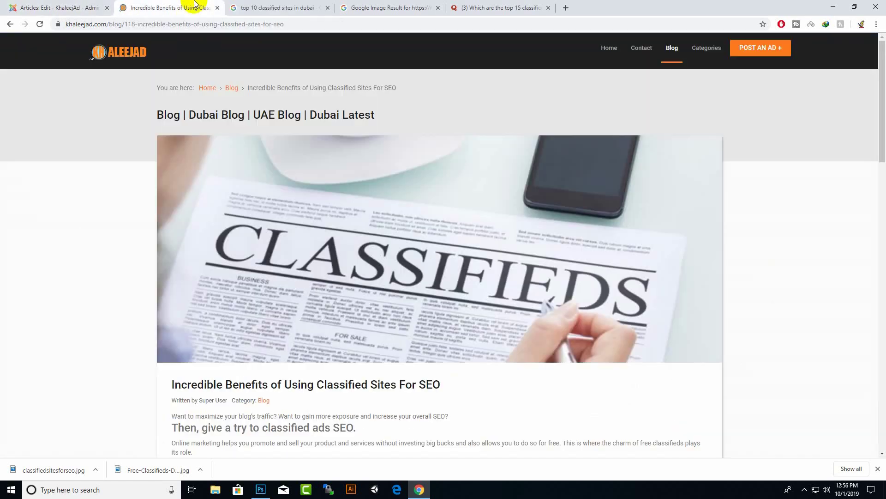
pyautogui.click(680, 55)
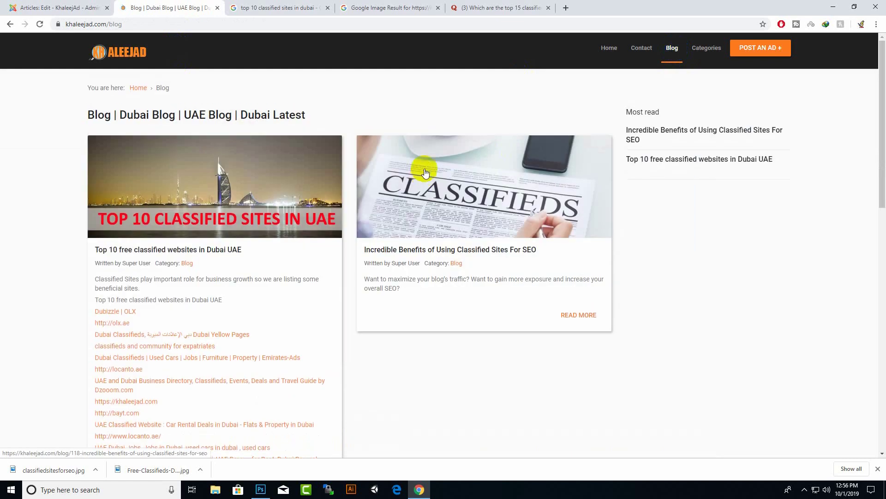
pyautogui.scroll(-2, 425, 173)
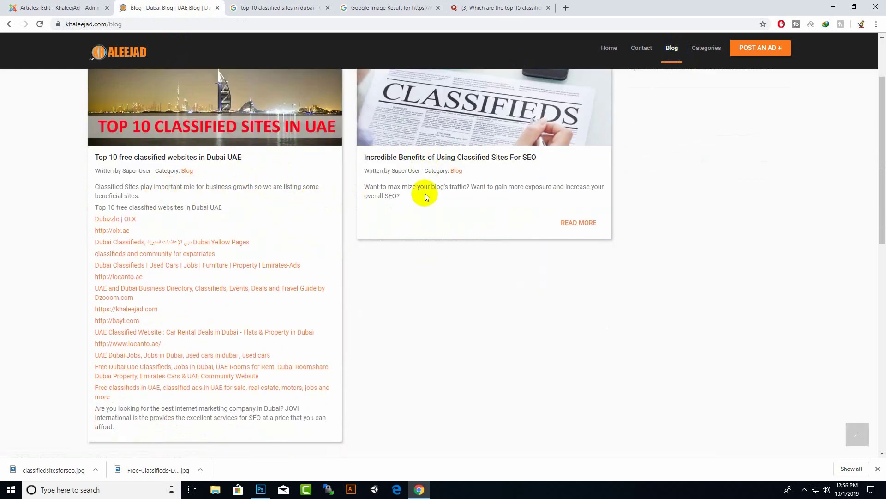
# Insert a Read More break after the article's opening sentence and save the article
pyautogui.click(71, 7)
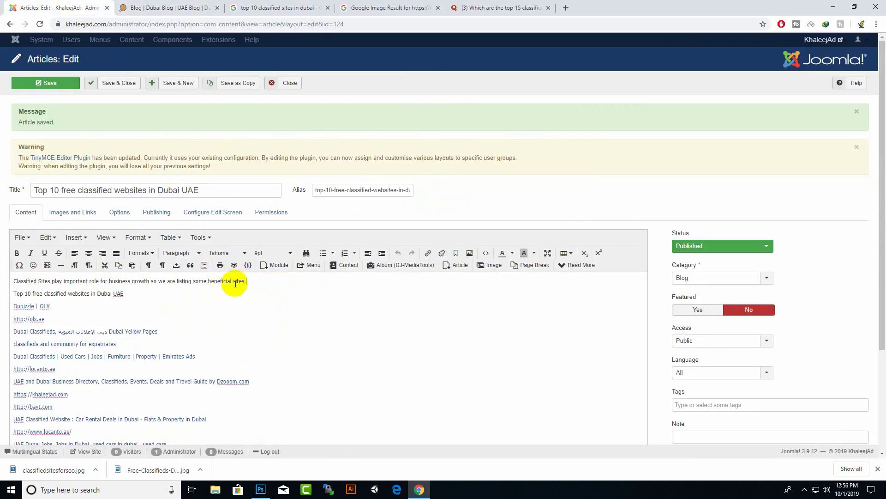
pyautogui.click(580, 264)
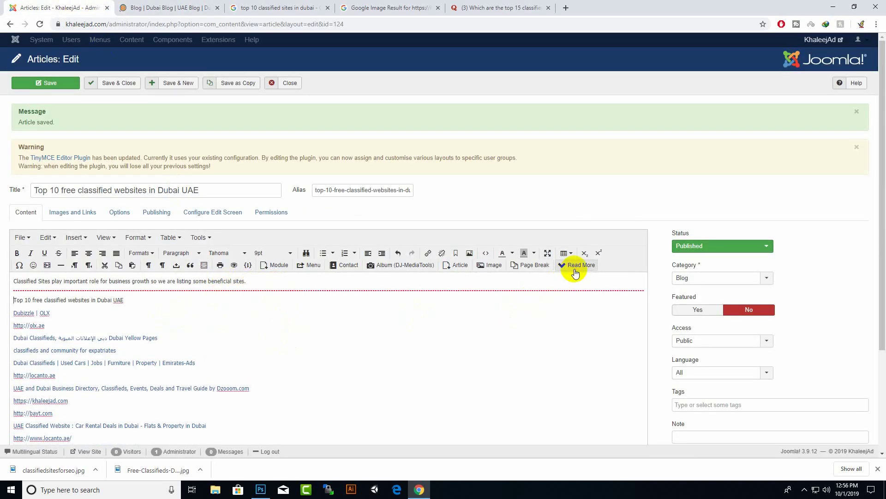
pyautogui.click(65, 85)
# Reload the blog listing and open "Top 10 free classified websites in Dubai UAE" to review the full article
pyautogui.click(174, 9)
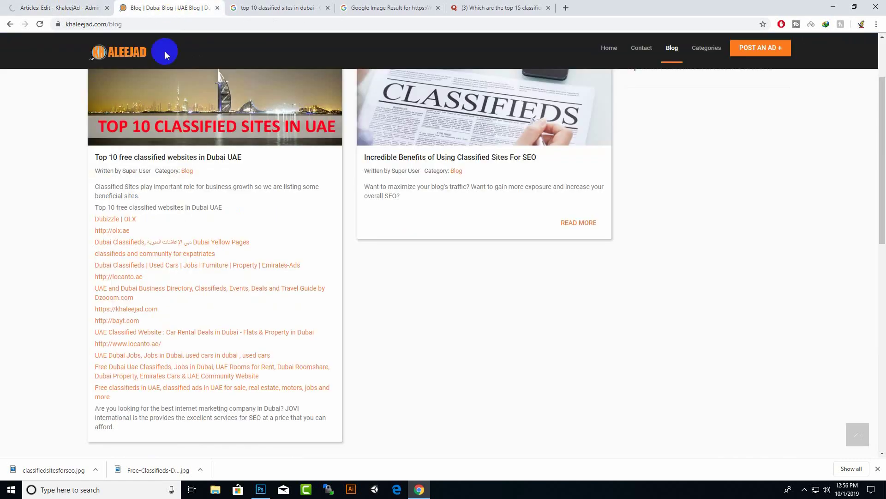
pyautogui.click(41, 26)
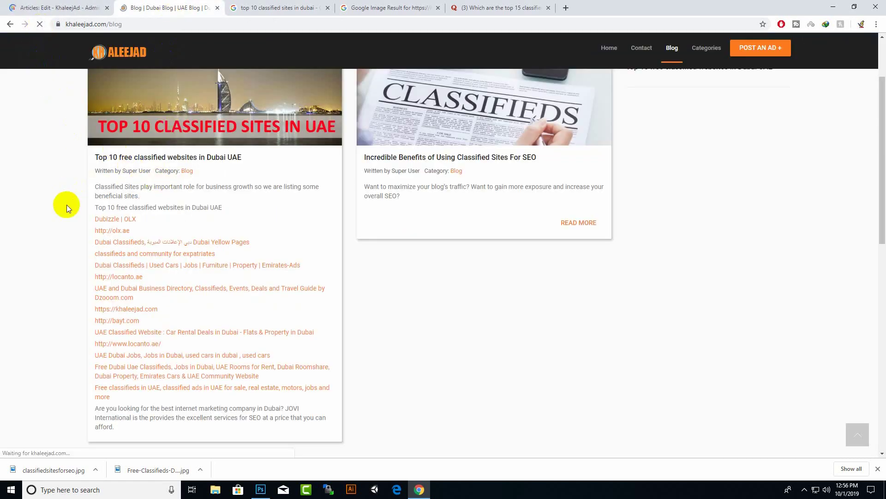
pyautogui.scroll(2, 145, 266)
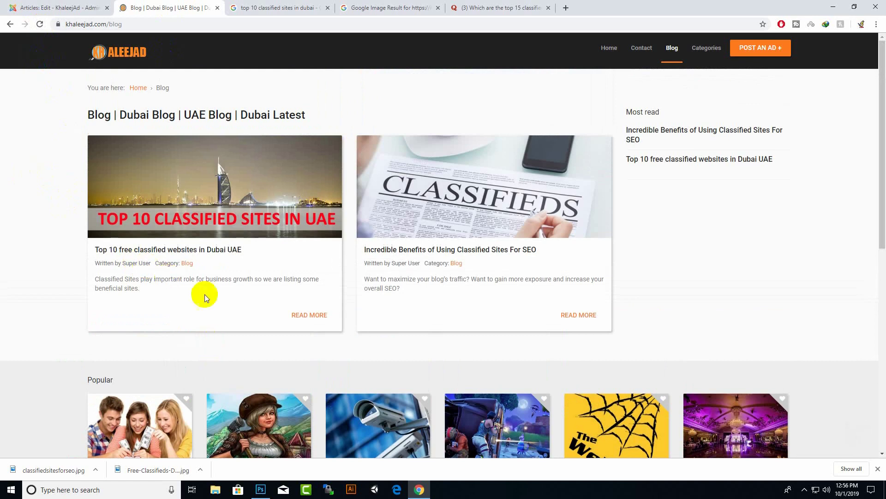
pyautogui.click(174, 253)
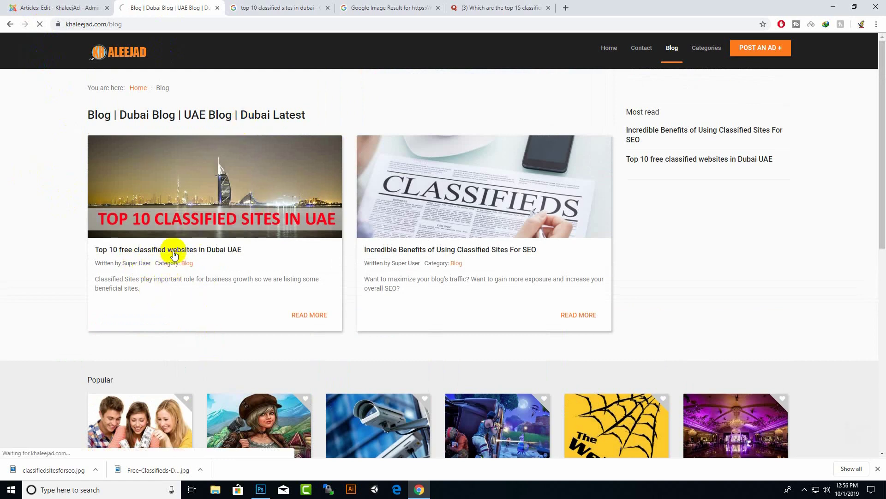
pyautogui.scroll(-5, 132, 288)
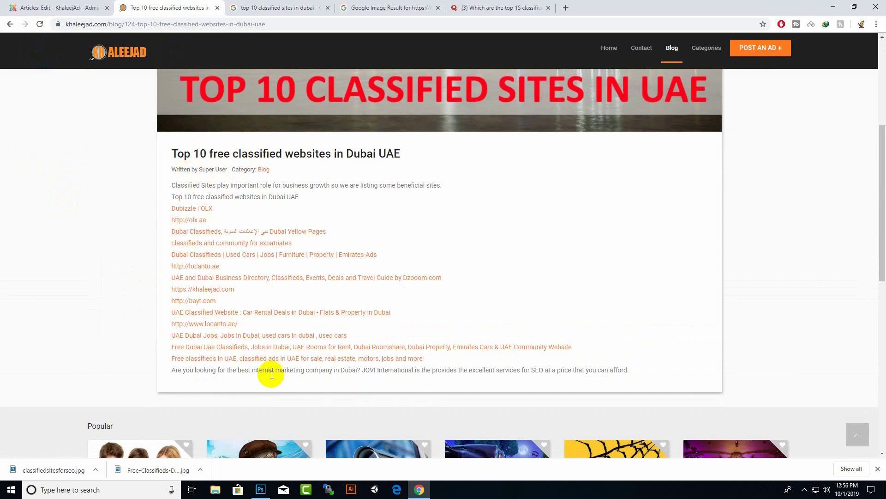
# Open the Blogger post list of the "Best Free Classified S..." blog and close the browser's downloads bar
pyautogui.hotkey('ctrl', 'Tab')
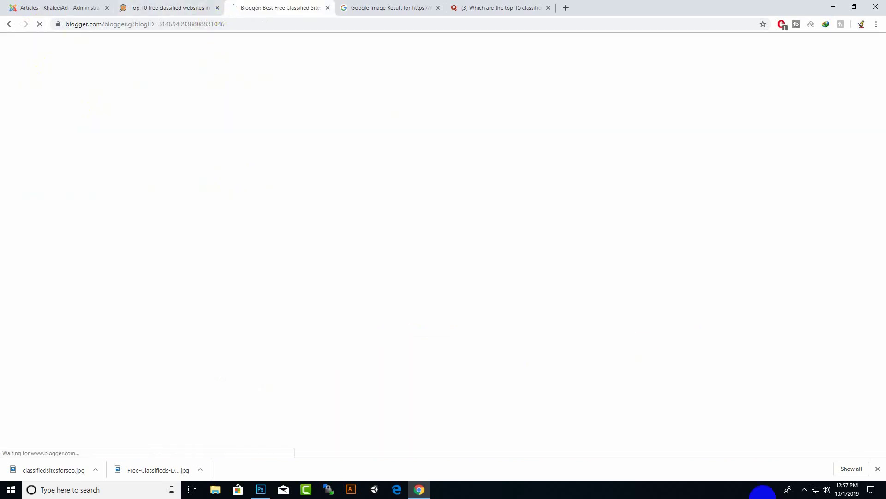
pyautogui.click(878, 468)
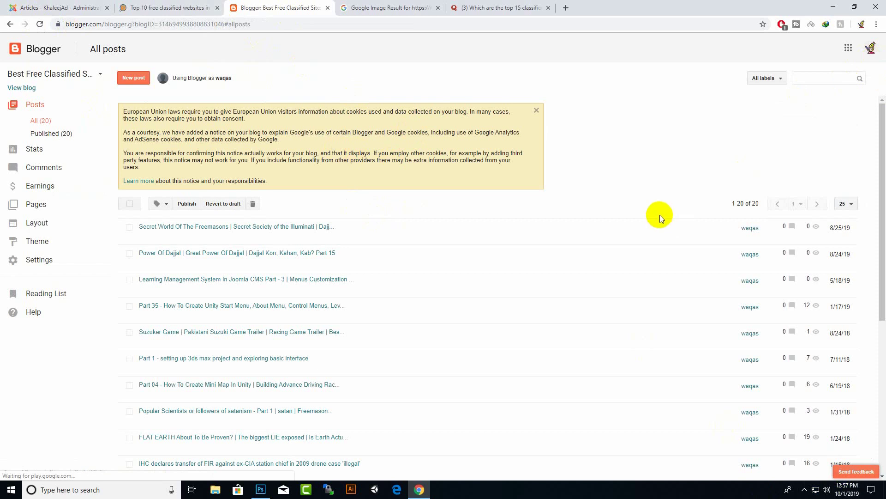
# Look through the blog's existing posts and start a new post
pyautogui.scroll(-5, 257, 211)
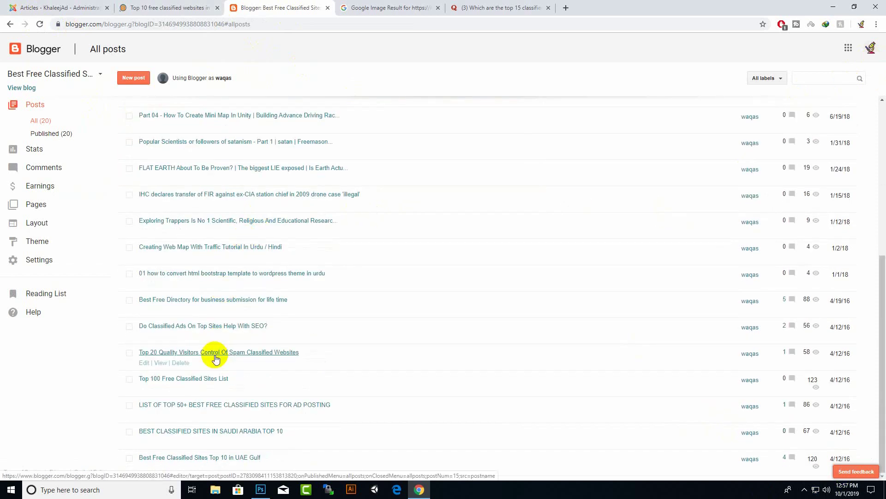
pyautogui.scroll(5, 257, 170)
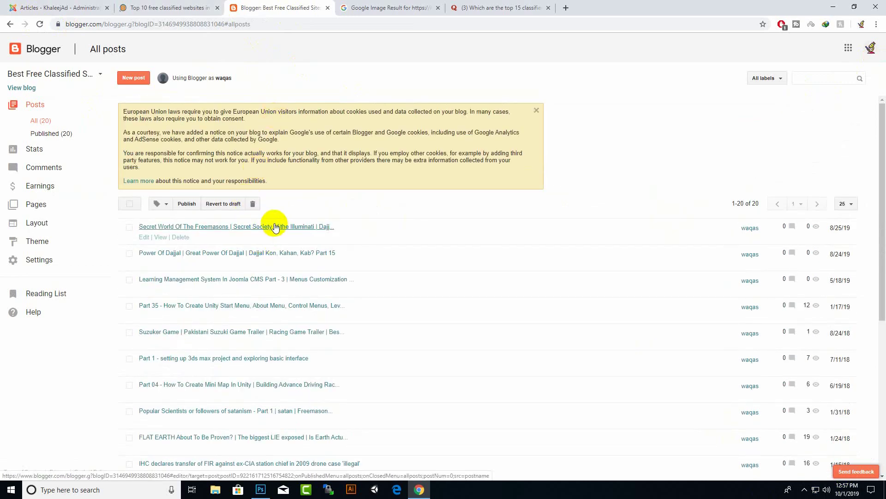
pyautogui.click(134, 79)
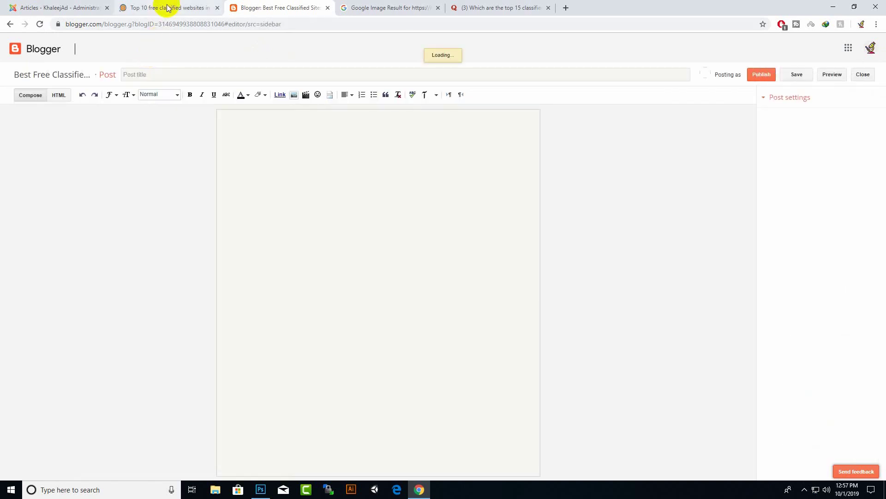
# Copy the khaleejad.com article from its heading through its last line and paste it into the new post's body
pyautogui.click(167, 7)
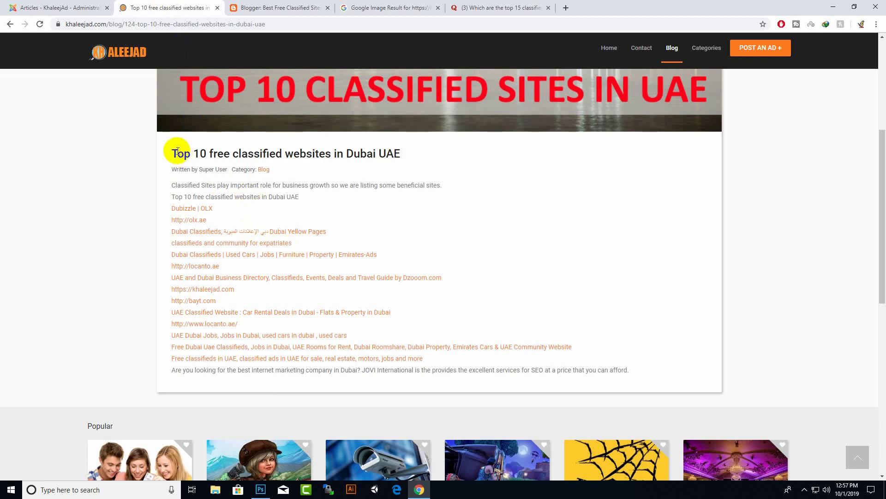
pyautogui.moveTo(171, 148); pyautogui.dragTo(651, 369)
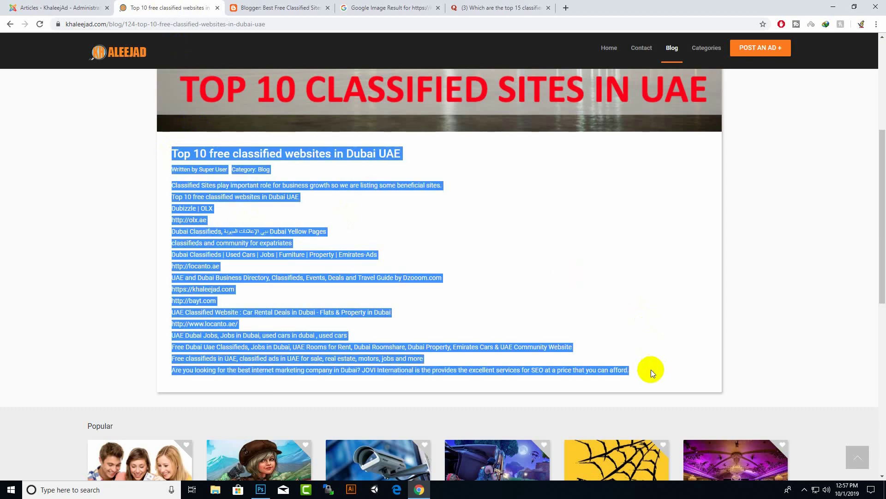
pyautogui.rightClick(240, 191)
pyautogui.click(253, 193)
pyautogui.click(283, 7)
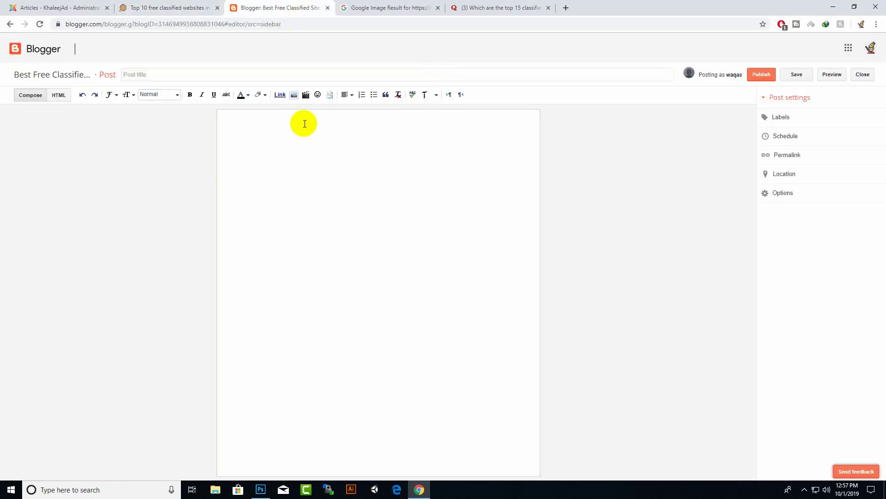
pyautogui.rightClick(324, 190)
pyautogui.click(338, 259)
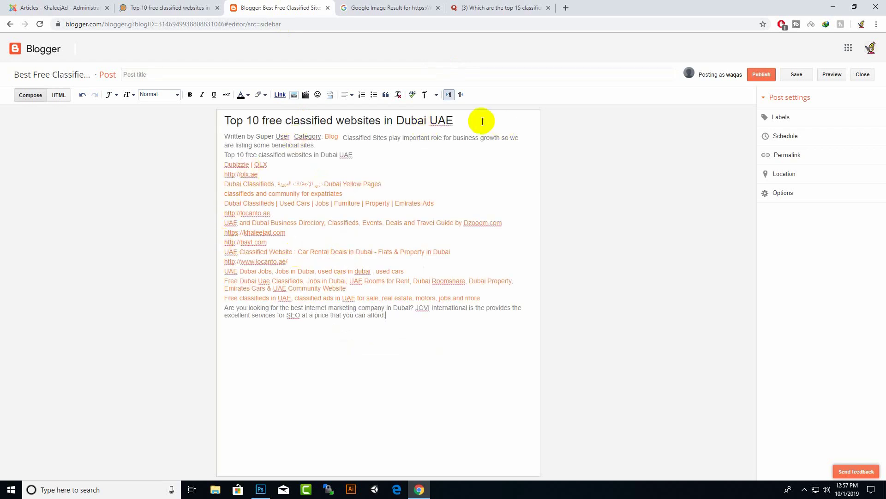
# Move the heading "Top 10 free classified websites in Dubai UAE" from the post body into the post title
pyautogui.moveTo(341, 136); pyautogui.dragTo(224, 121)
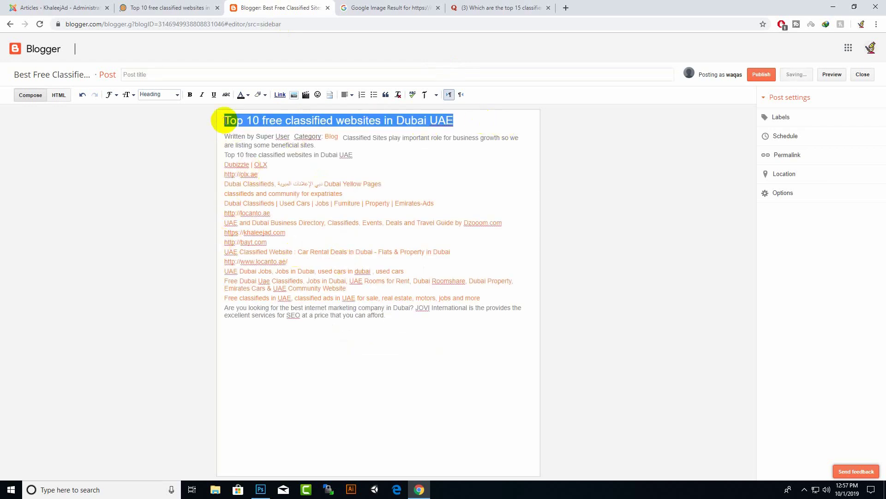
pyautogui.hotkey('ctrl', 'x')
pyautogui.click(238, 76)
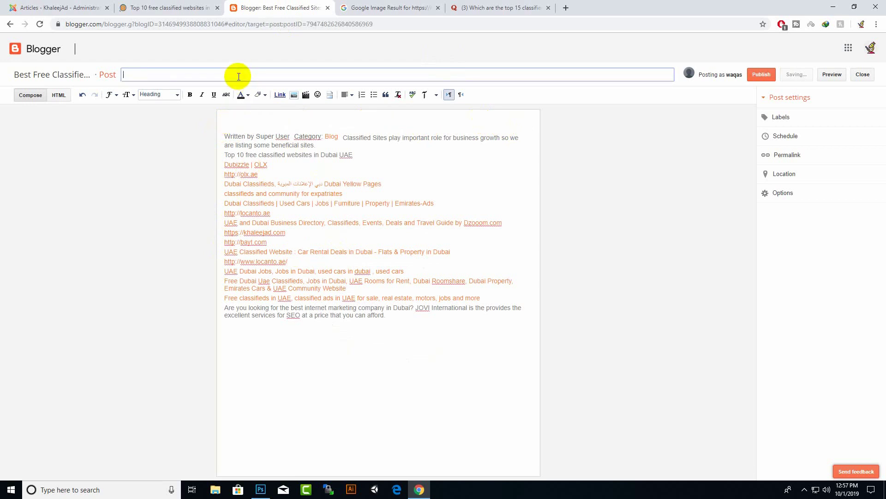
pyautogui.hotkey('ctrl', 'v')
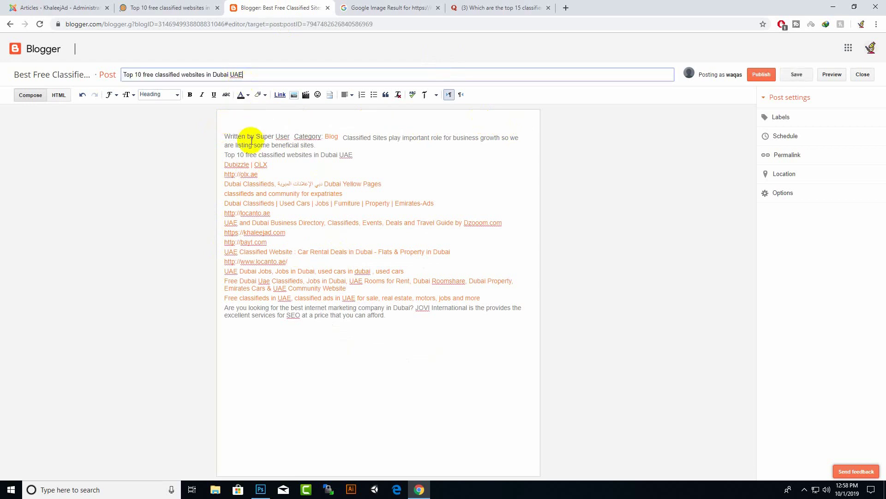
# Delete the "Written by Super User Category: Blog" text from the body and publish the post
pyautogui.click(342, 138)
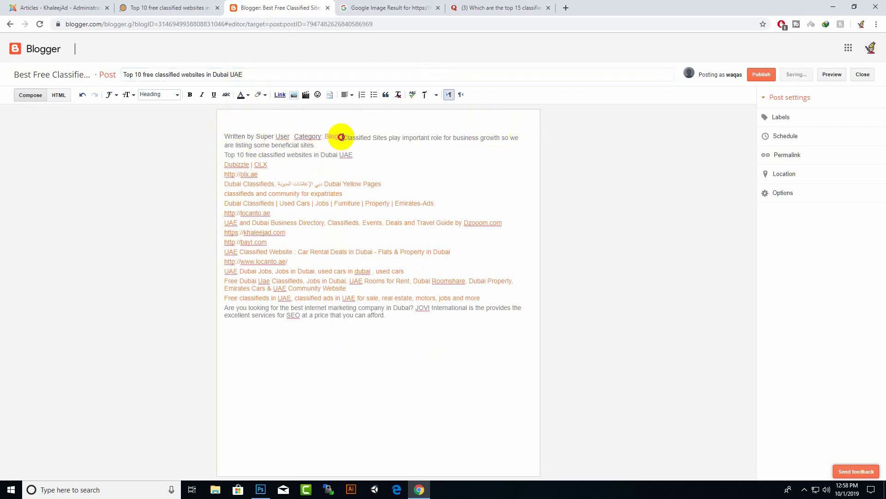
pyautogui.keyDown('shift'); pyautogui.click(218, 137); pyautogui.keyUp('shift')
pyautogui.press('BackSpace')
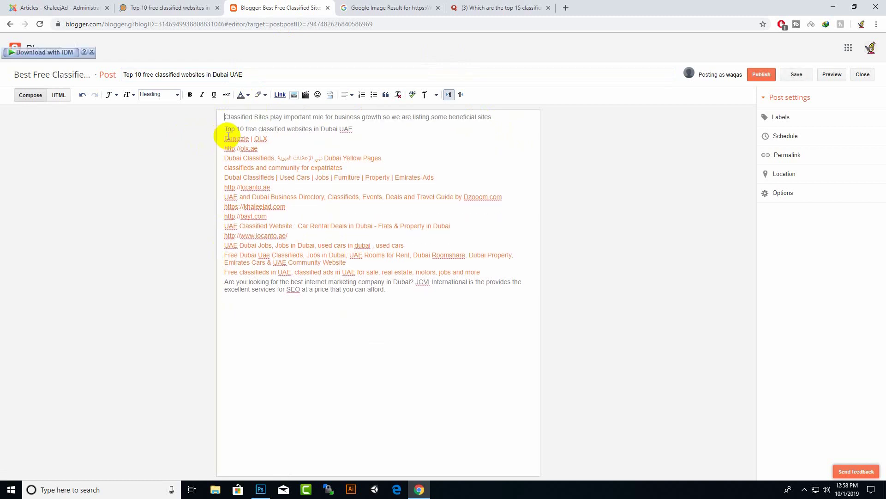
pyautogui.click(767, 75)
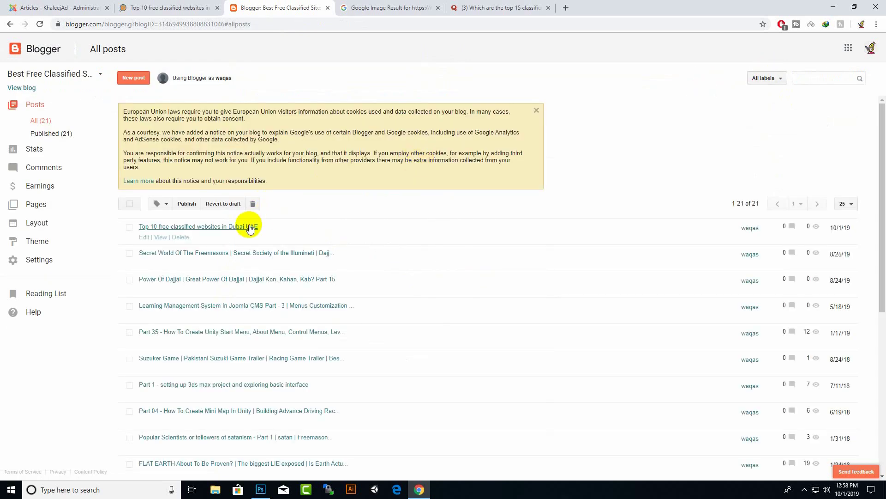
pyautogui.click(250, 226)
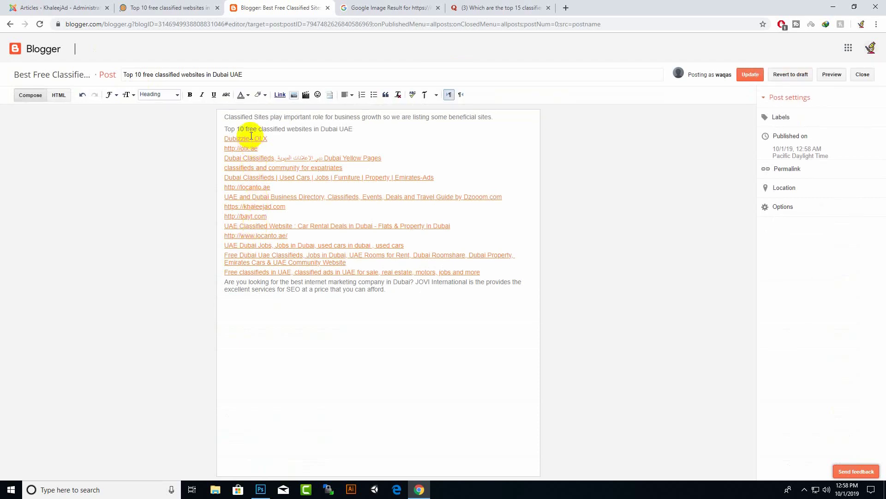
pyautogui.click(257, 229)
pyautogui.click(285, 207)
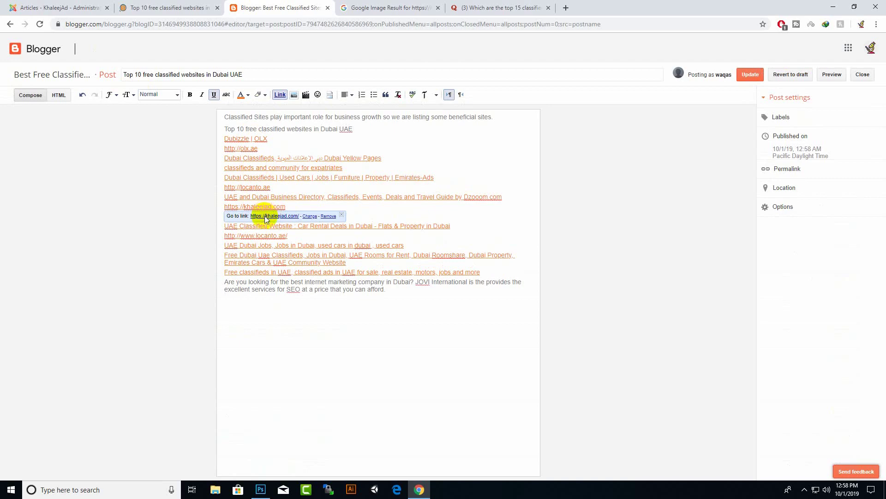
pyautogui.click(266, 216)
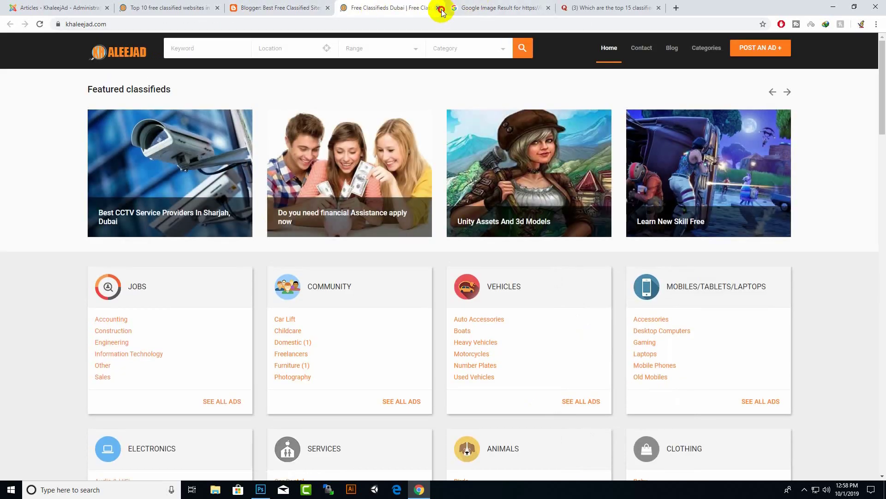
pyautogui.click(441, 9)
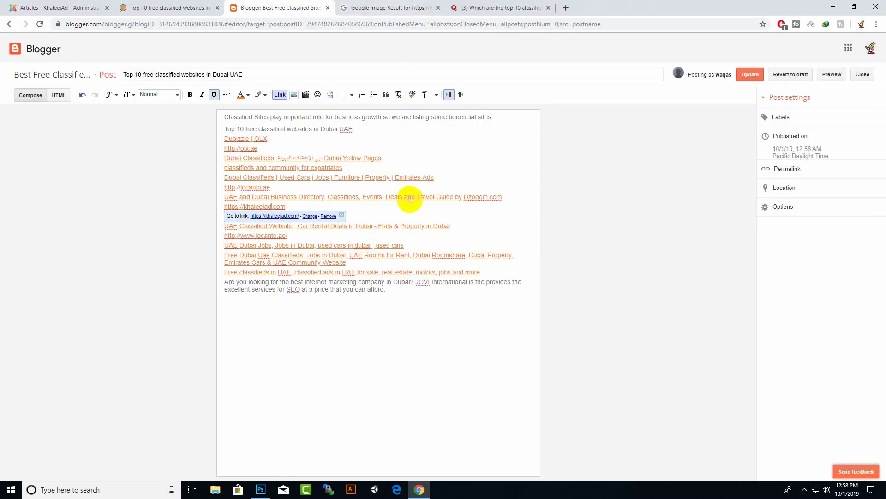
# Compare the post with the khaleejad.com article, close the Blogger page and return to the article
pyautogui.click(248, 75)
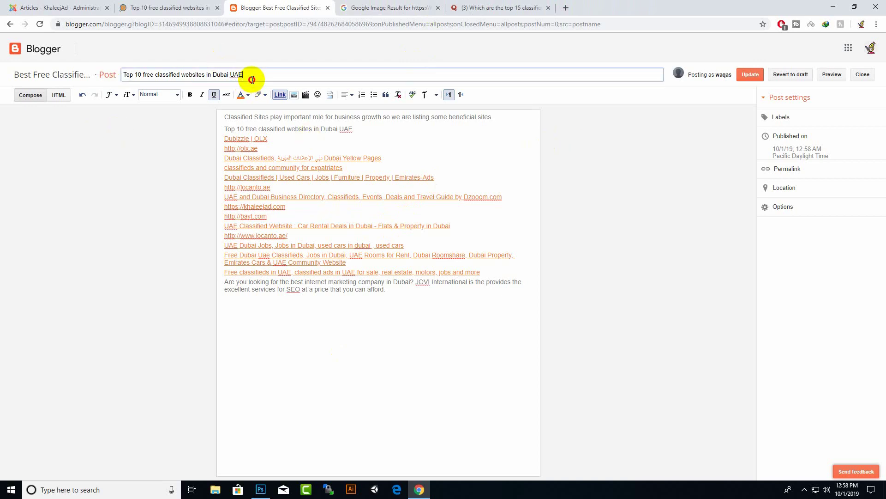
pyautogui.click(179, 8)
pyautogui.click(258, 7)
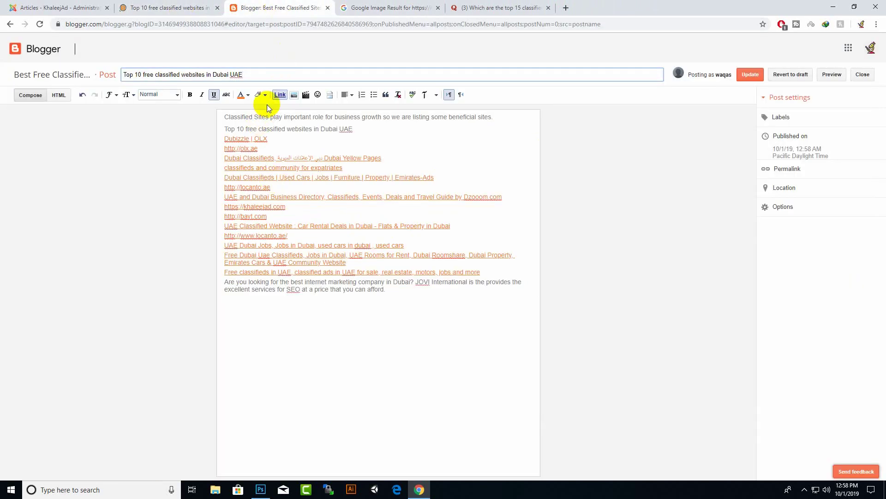
pyautogui.click(177, 6)
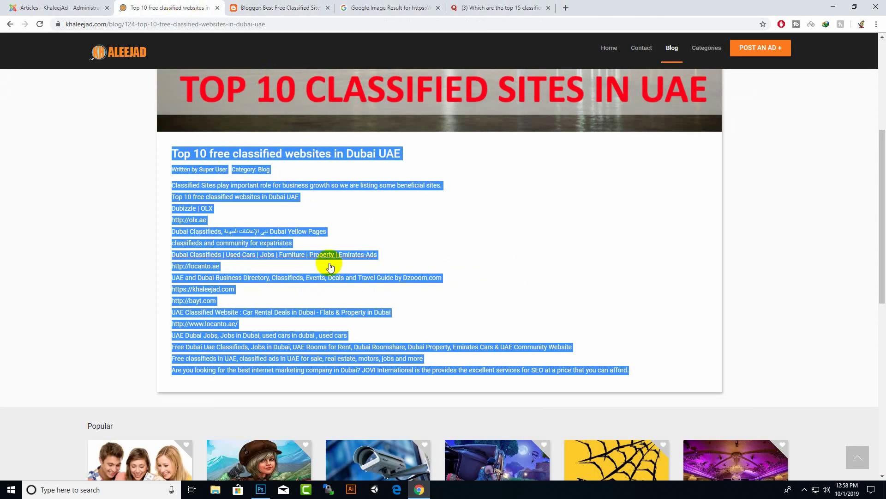
pyautogui.click(502, 262)
pyautogui.click(258, 8)
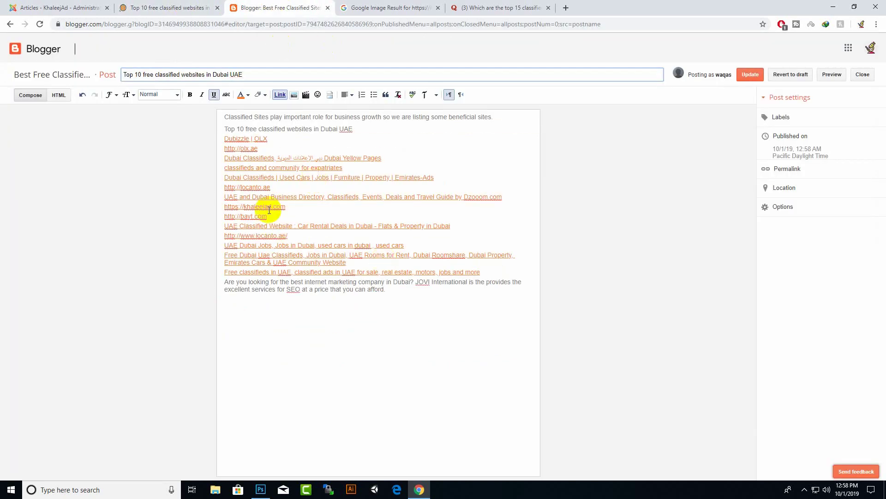
pyautogui.click(327, 8)
pyautogui.click(192, 5)
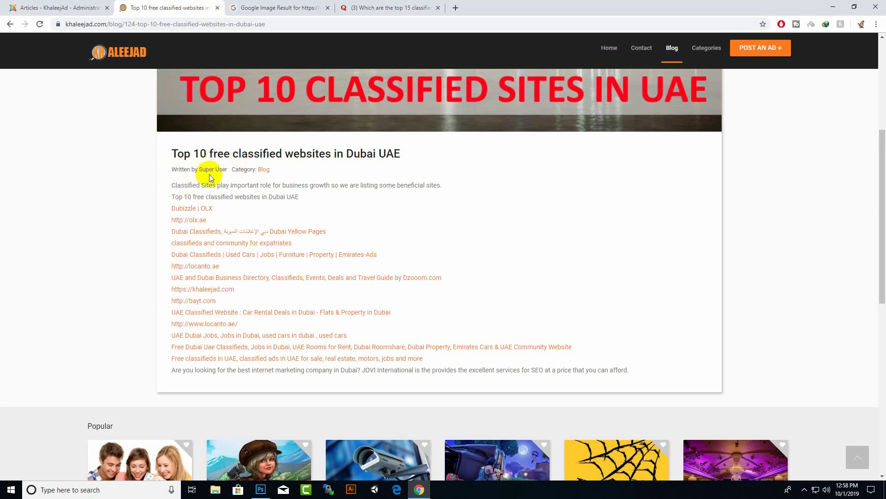
# Copy the khaleejad.com article's title and its web address
pyautogui.moveTo(158, 154); pyautogui.dragTo(419, 157)
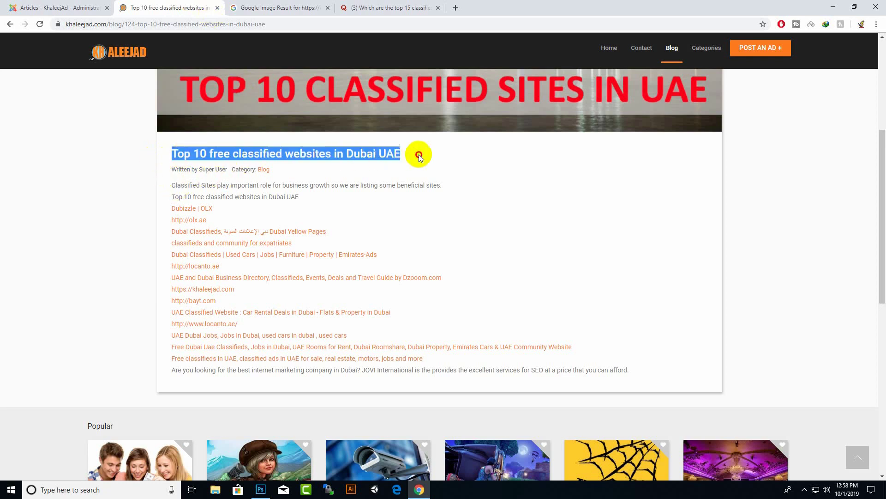
pyautogui.rightClick(349, 151)
pyautogui.click(354, 158)
pyautogui.scroll(4, 276, 211)
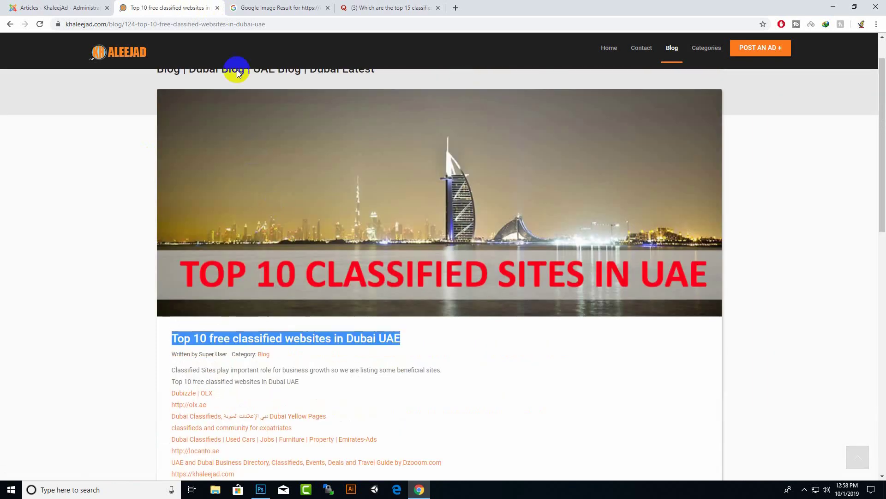
pyautogui.click(250, 24)
pyautogui.rightClick(249, 26)
pyautogui.click(268, 78)
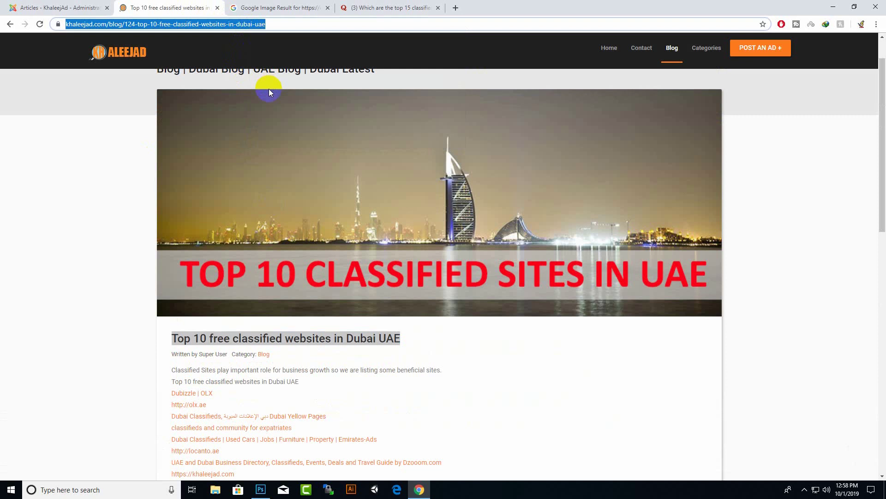
pyautogui.click(454, 75)
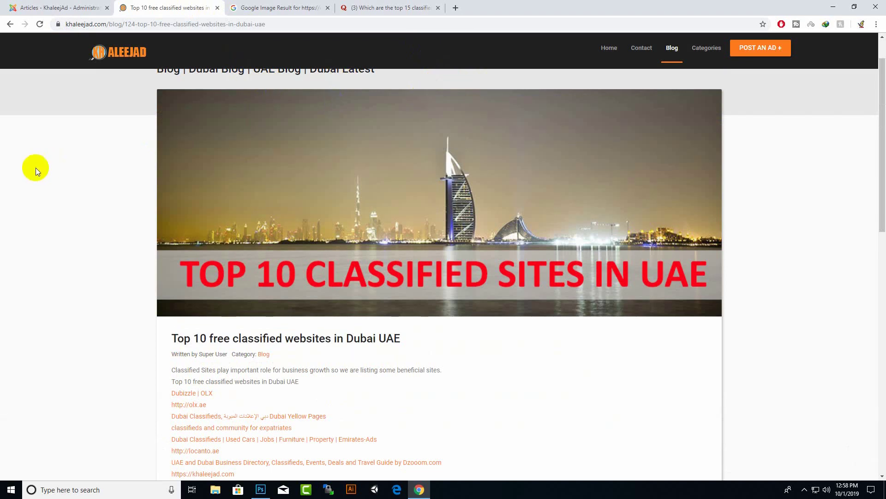
# Copy the article heading "Top 10 free classified websites in Dubai UAE" from the khaleejad.com page
pyautogui.scroll(1, 125, 325)
pyautogui.scroll(-6, 156, 259)
pyautogui.scroll(4, 166, 232)
pyautogui.moveTo(165, 233); pyautogui.dragTo(459, 291)
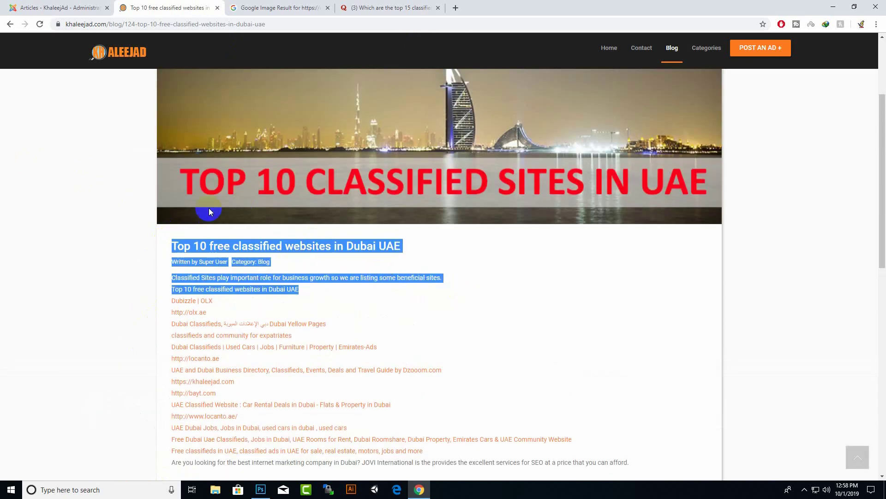
pyautogui.click(283, 260)
pyautogui.moveTo(400, 249); pyautogui.dragTo(182, 246)
pyautogui.rightClick(174, 247)
pyautogui.click(189, 253)
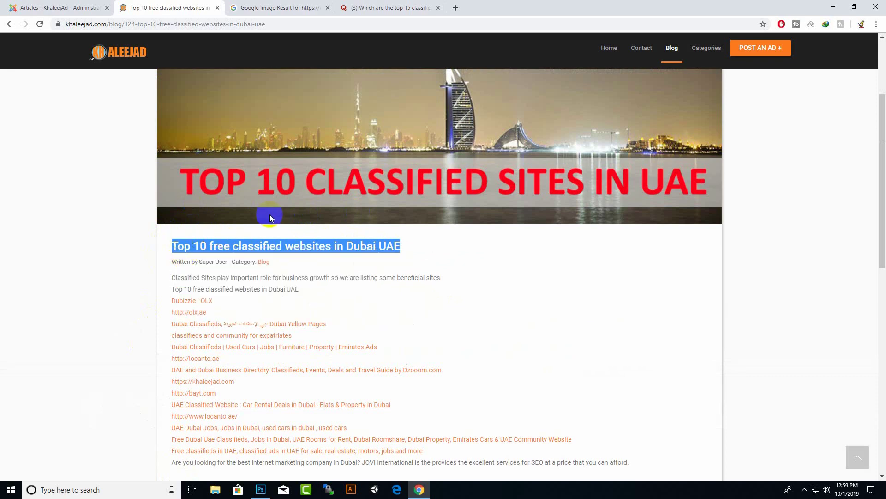
# Open google.com in a new tab and search for "Top 10 free classified websites in Dubai UAE"
pyautogui.click(461, 9)
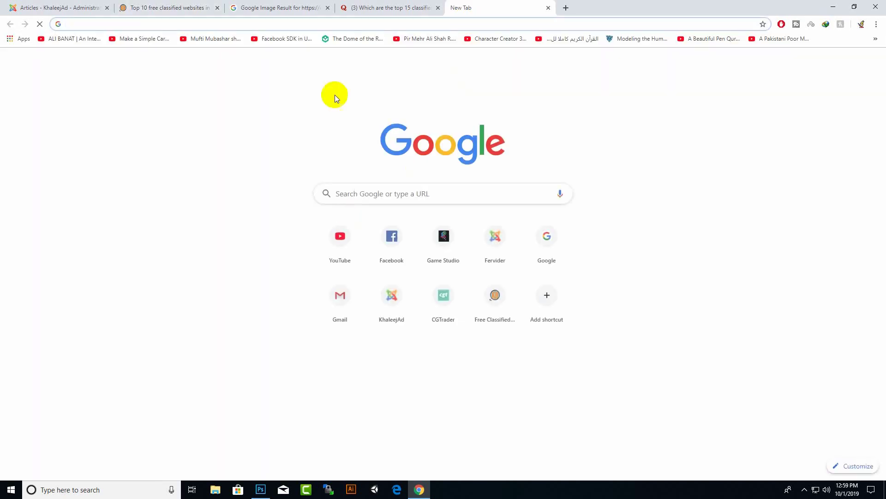
pyautogui.write('google.com')
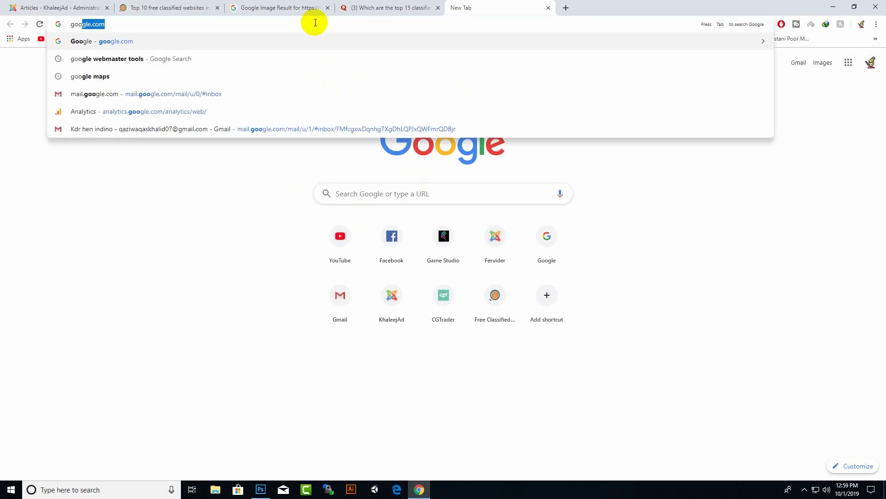
pyautogui.press('Return')
pyautogui.hotkey('ctrl', 'v')
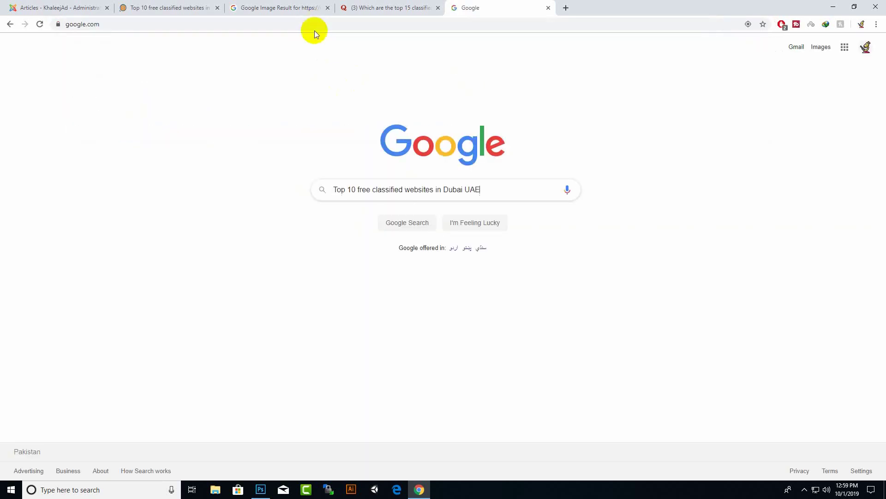
pyautogui.press('Return')
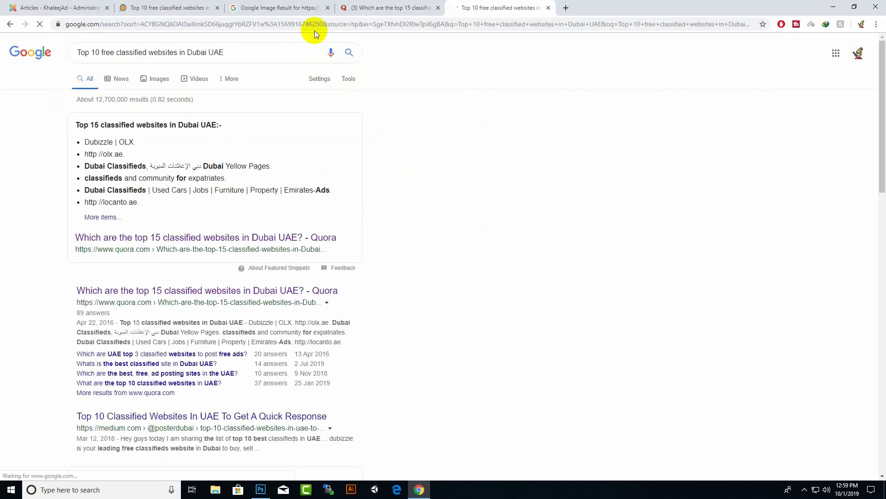
# Examine the Google results for the article's title and check them against the open Quora question page
pyautogui.scroll(-6, 187, 199)
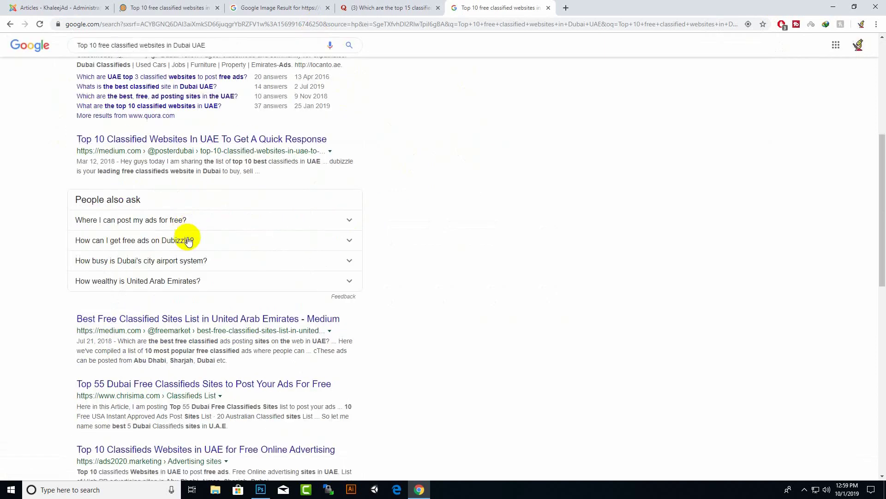
pyautogui.scroll(-4, 224, 259)
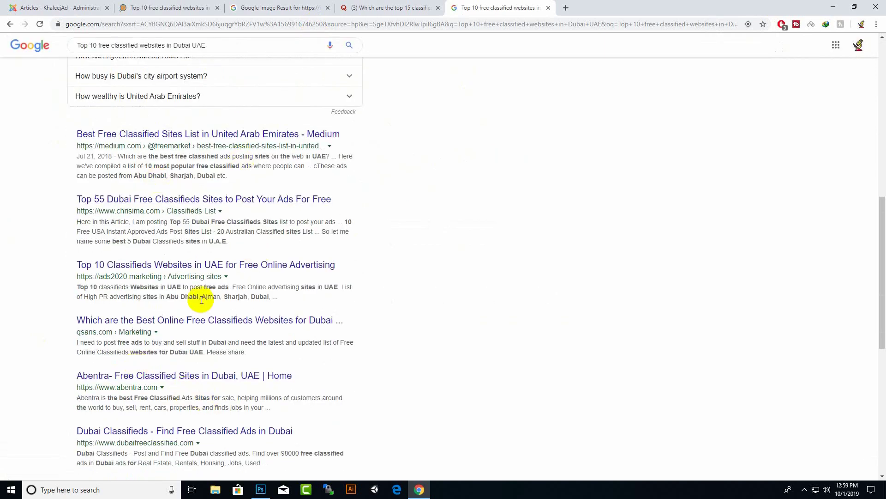
pyautogui.scroll(-8, 201, 299)
pyautogui.scroll(16, 202, 301)
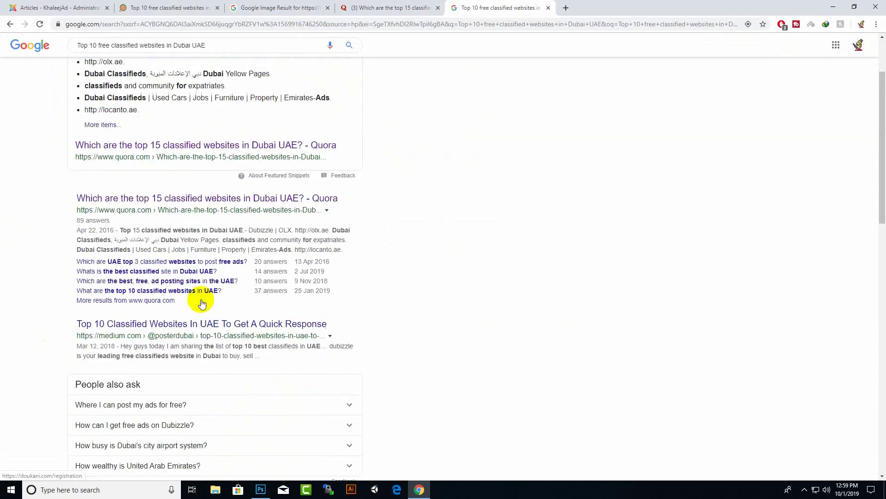
pyautogui.scroll(2, 201, 299)
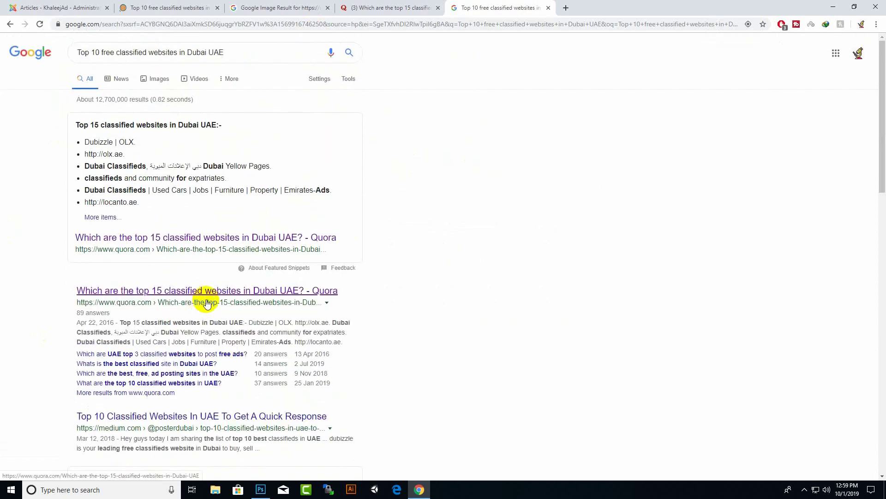
pyautogui.scroll(-6, 383, 278)
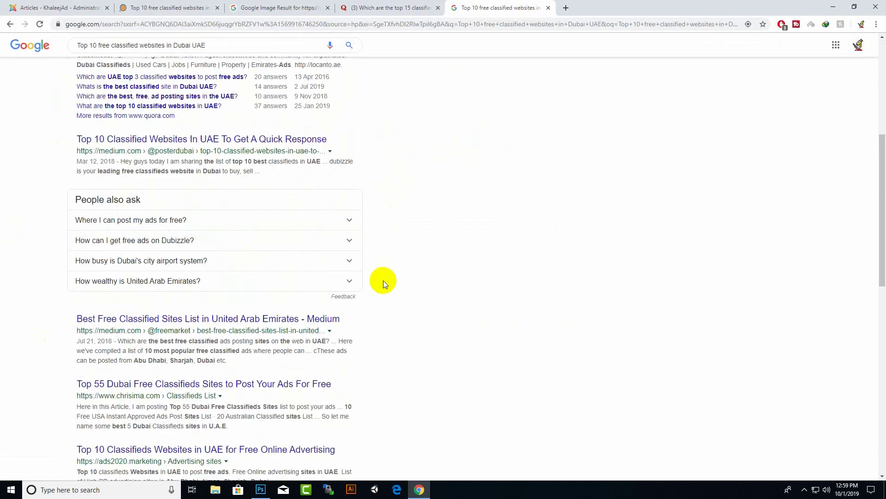
pyautogui.scroll(6, 384, 279)
pyautogui.click(376, 8)
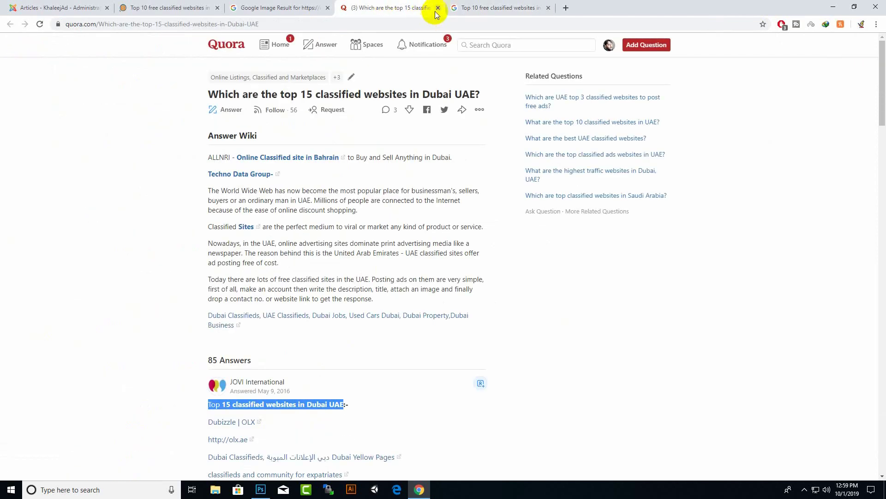
pyautogui.click(475, 8)
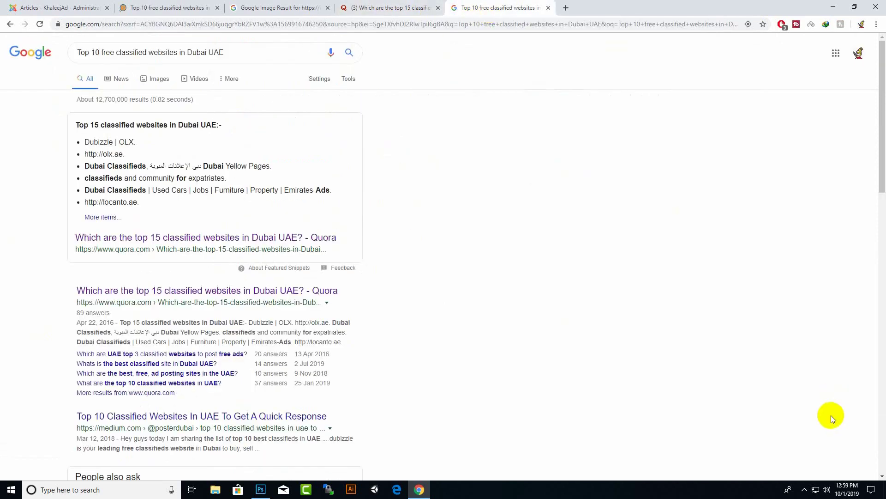